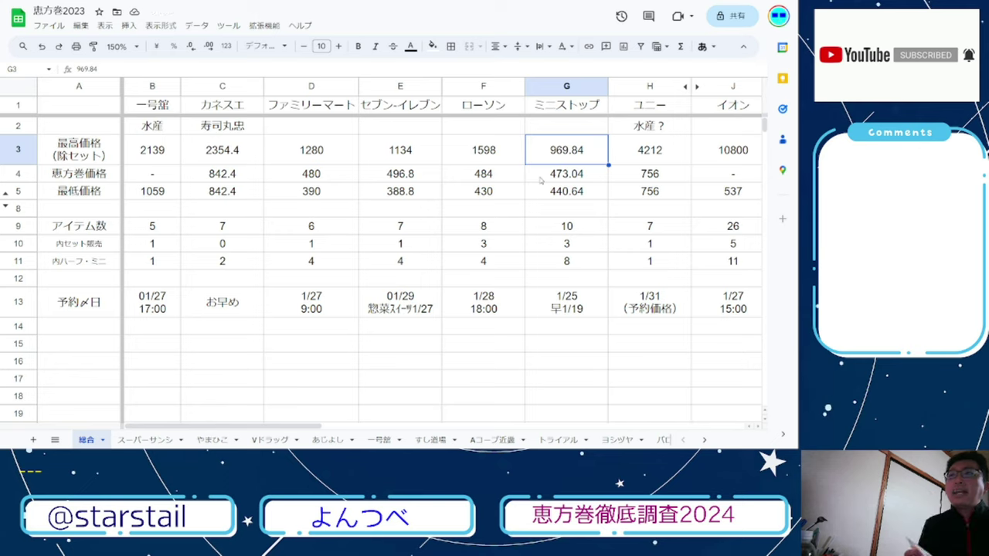
- Check ミニストップ's item count, set-sale count and half/mini count in the 2023 総合 sheet
{"action": "left_click", "coordinate": [568, 229]}
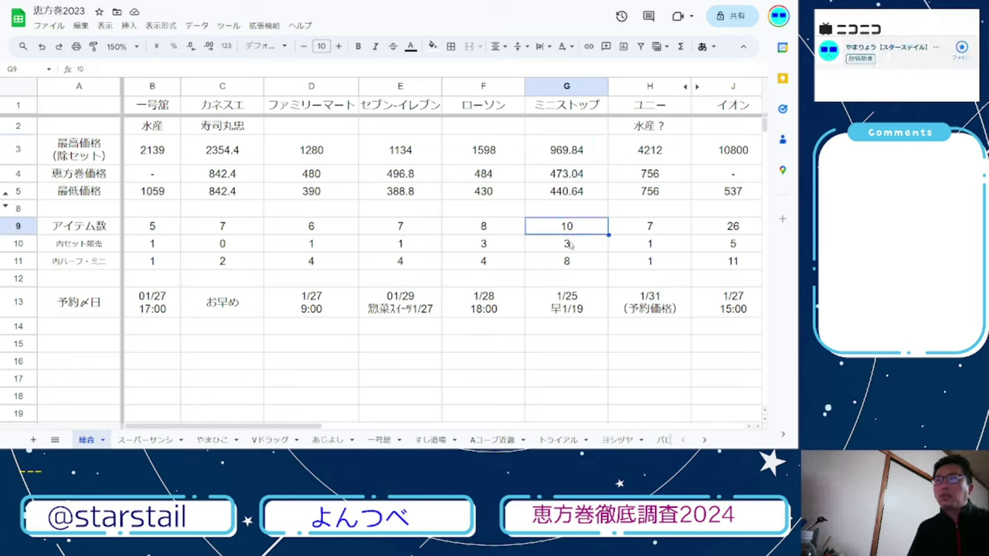
{"action": "left_click", "coordinate": [569, 245]}
{"action": "left_click", "coordinate": [569, 263]}
- Open the MS sheet in 恵方巻2023, then switch to the +MS sheet of 恵方巻2024
{"action": "scroll", "coordinate": [380, 441], "scroll_direction": "down", "scroll_amount": 8}
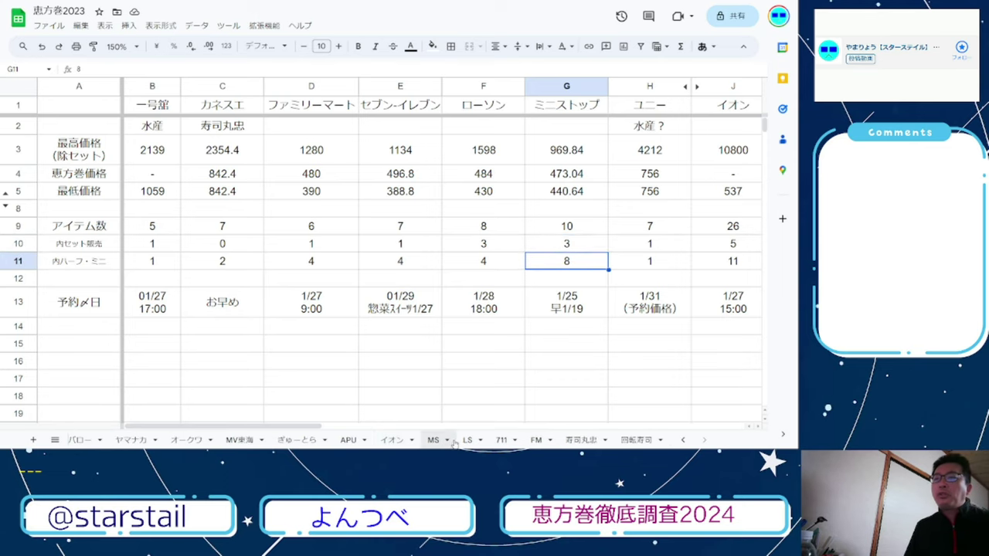
{"action": "left_click", "coordinate": [433, 440]}
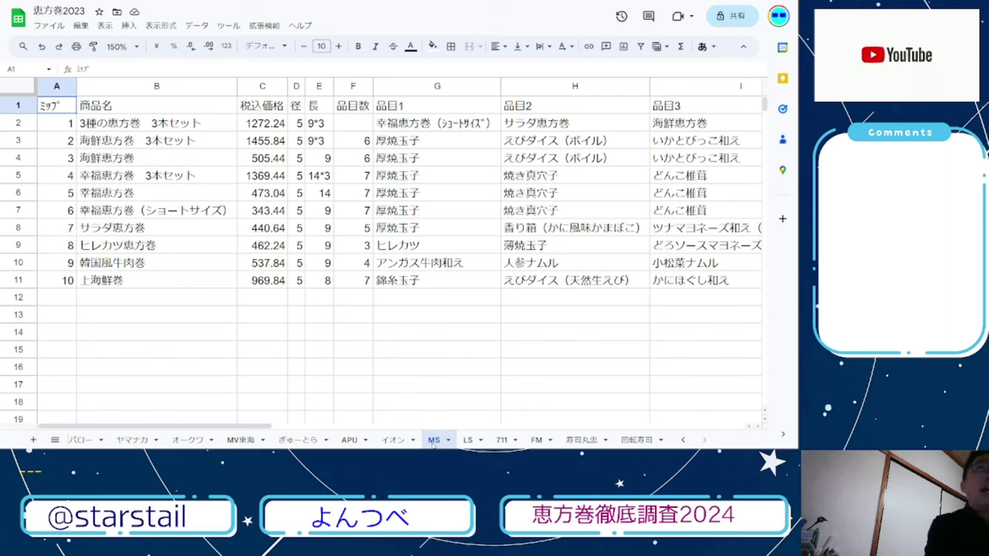
{"action": "key", "text": "ctrl+Tab"}
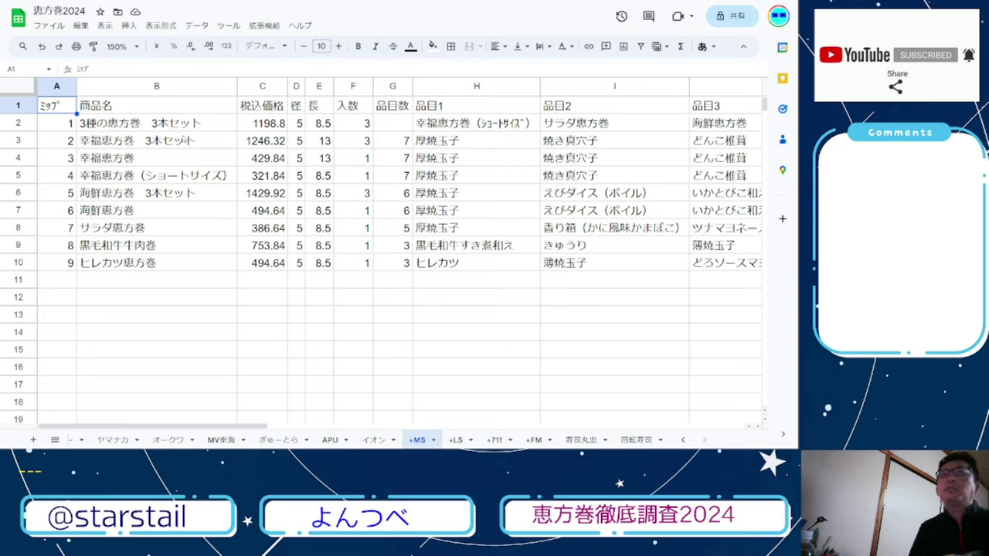
- Review the 3種の恵方巻 3本セット row in the 2024 sheet, including the three rolls listed under 品目1 to 品目3
{"action": "left_click", "coordinate": [188, 127]}
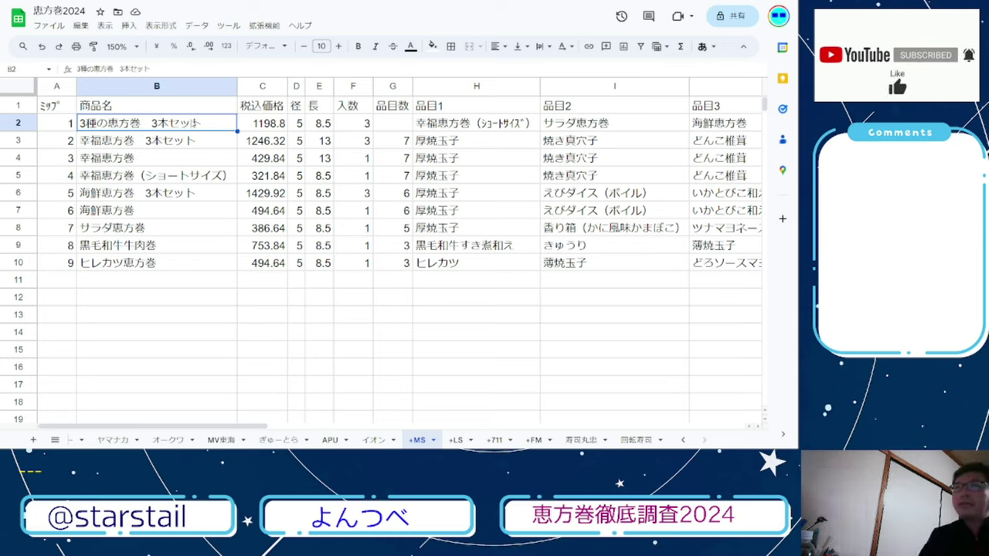
{"action": "left_click", "coordinate": [478, 124]}
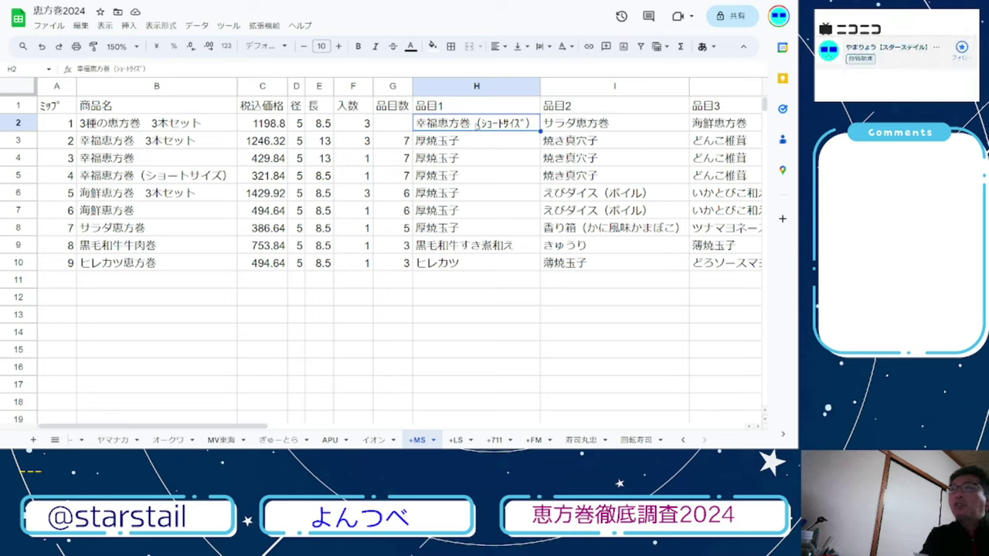
{"action": "key", "text": "Right"}
{"action": "key", "text": "Right"}
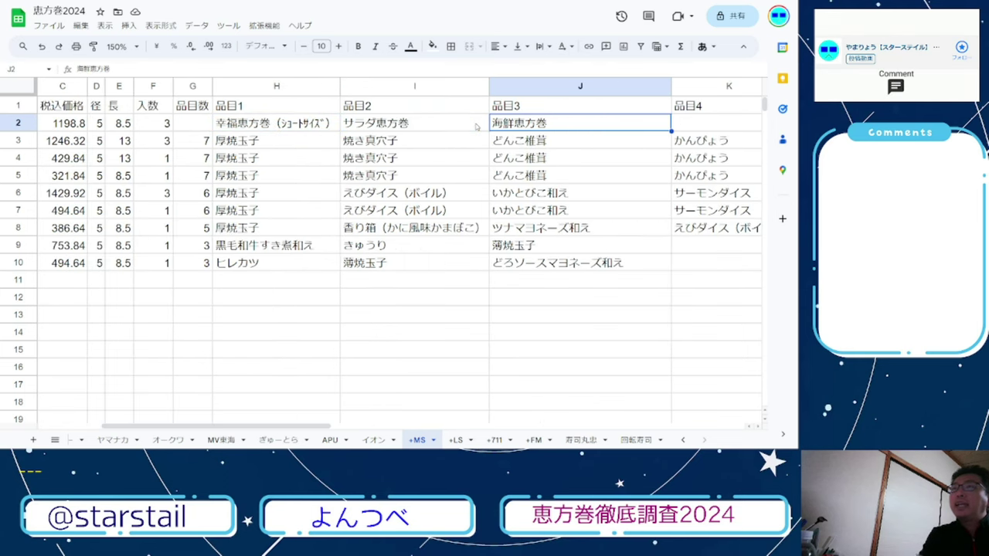
{"action": "key", "text": "Left"}
{"action": "key", "text": "Left"}
{"action": "key", "text": "Left"}
{"action": "key", "text": "Left"}
{"action": "key", "text": "Left"}
{"action": "key", "text": "Left"}
{"action": "key", "text": "Left"}
{"action": "key", "text": "Left"}
{"action": "key", "text": "Left"}
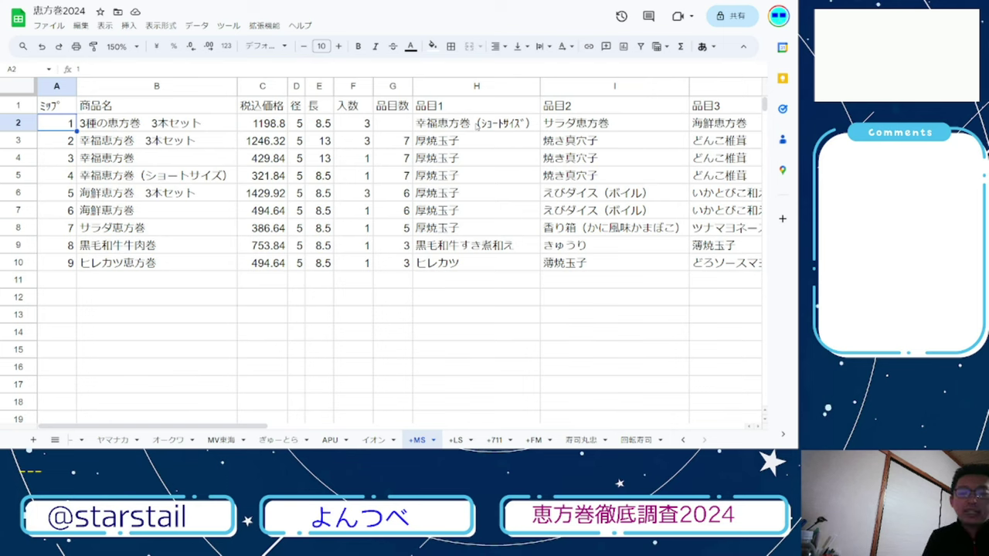
- Compare the 税込価格 of the 3種の恵方巻 3本セット between the 2023 and 2024 spreadsheets
{"action": "key", "text": "alt+Tab"}
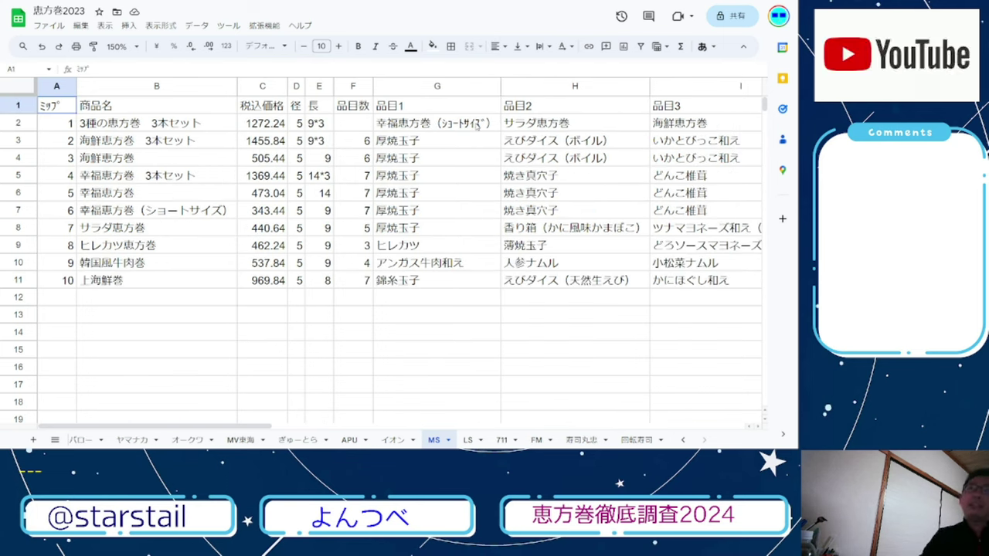
{"action": "left_click", "coordinate": [283, 128]}
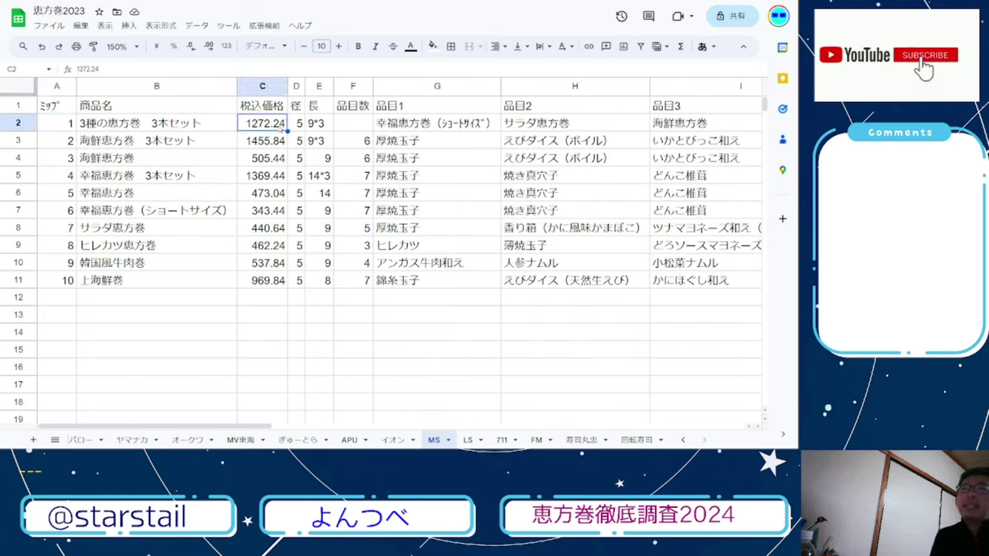
{"action": "key", "text": "alt+Tab"}
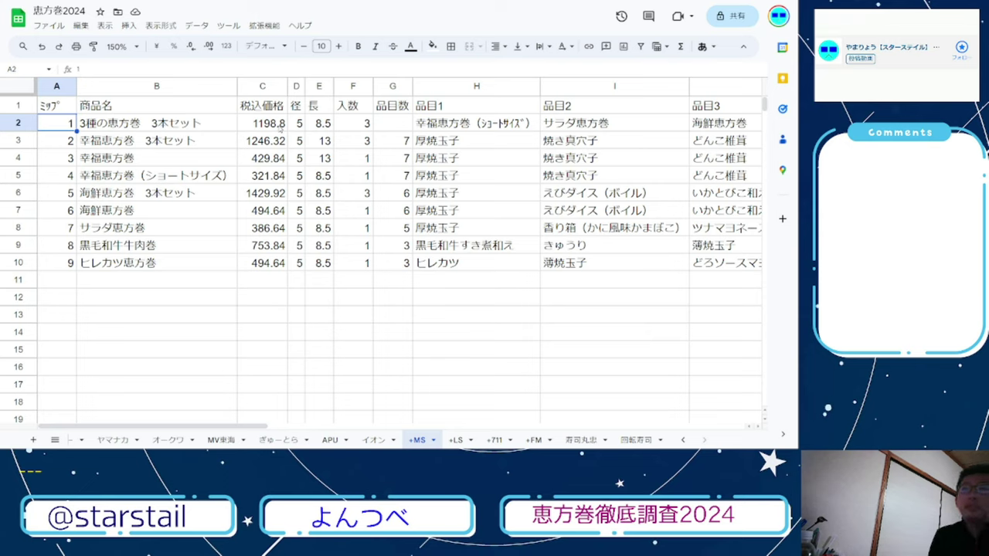
{"action": "key", "text": "ctrl+Tab"}
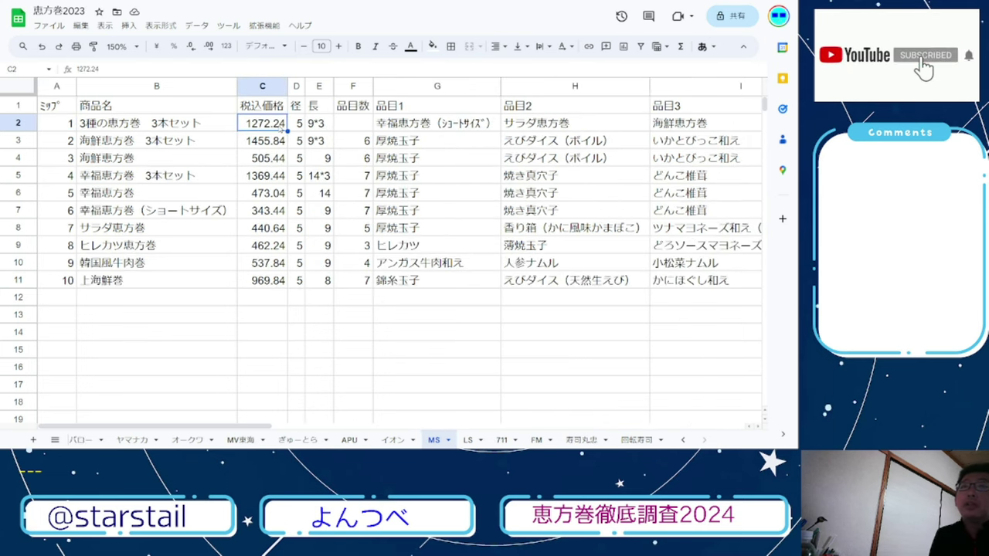
{"action": "key", "text": "ctrl+Tab"}
{"action": "key", "text": "ctrl+Tab"}
{"action": "key", "text": "ctrl+Tab"}
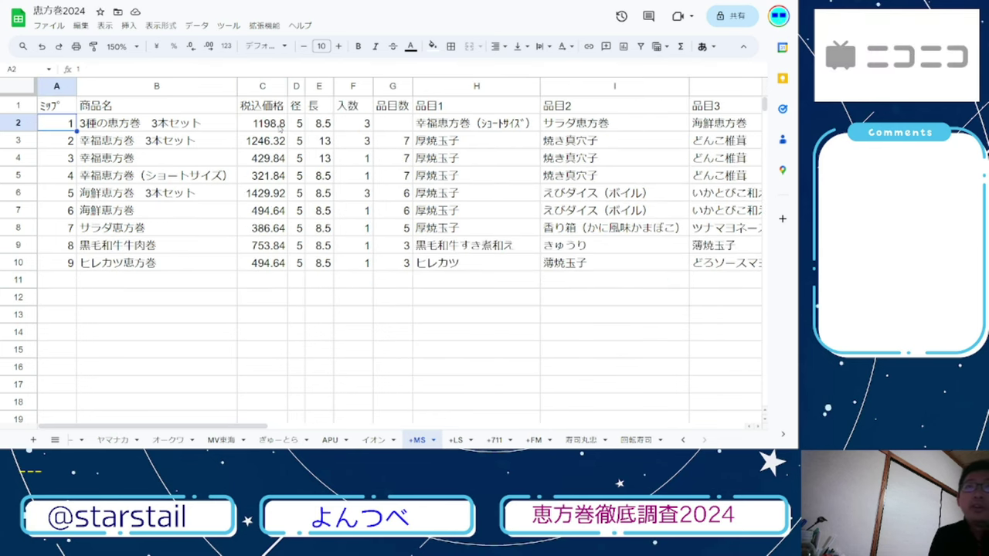
{"action": "key", "text": "ctrl+Tab"}
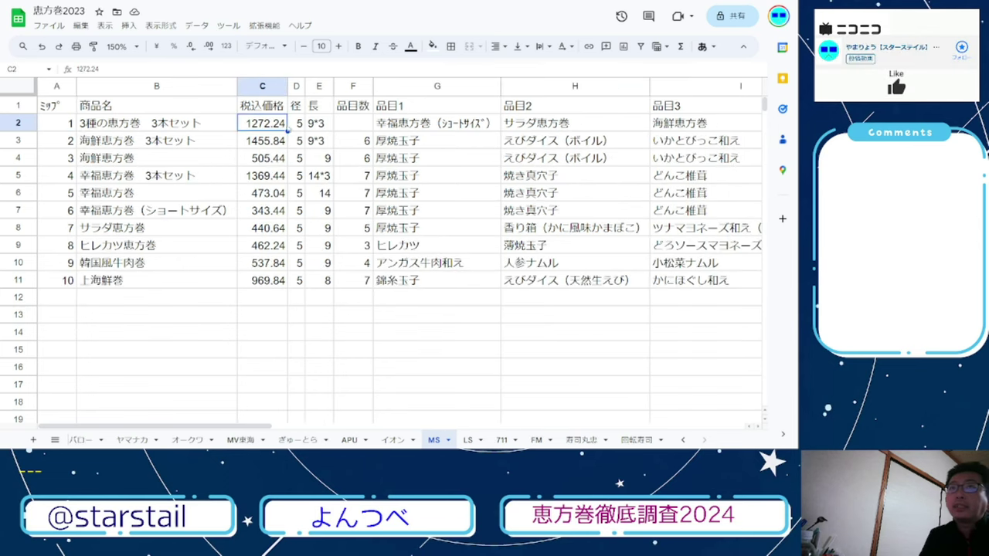
- Compare the roll length of the 3種の恵方巻 3本セット across both years, also checking its 2024 price and the short-size roll's length
{"action": "left_click", "coordinate": [328, 125]}
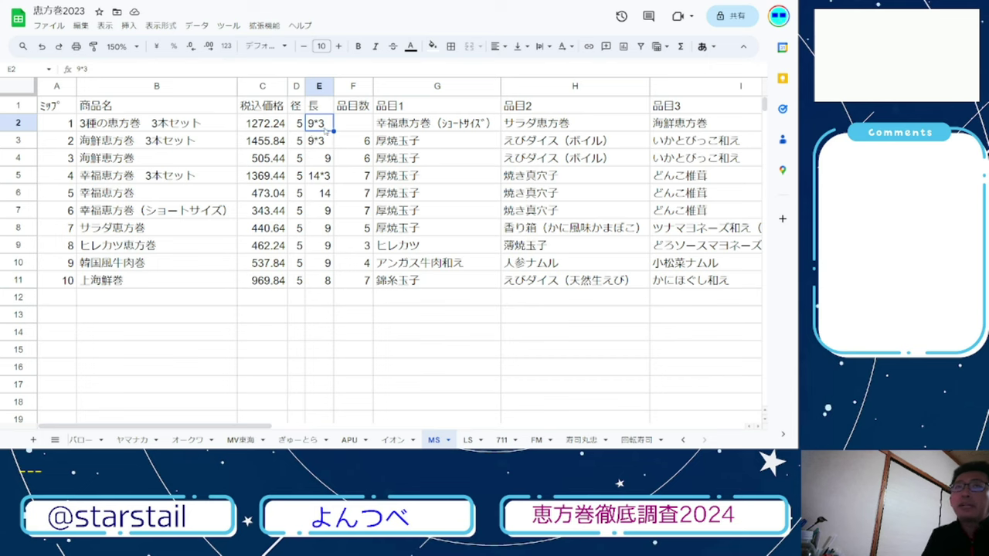
{"action": "key", "text": "ctrl+Tab"}
{"action": "left_click", "coordinate": [324, 128]}
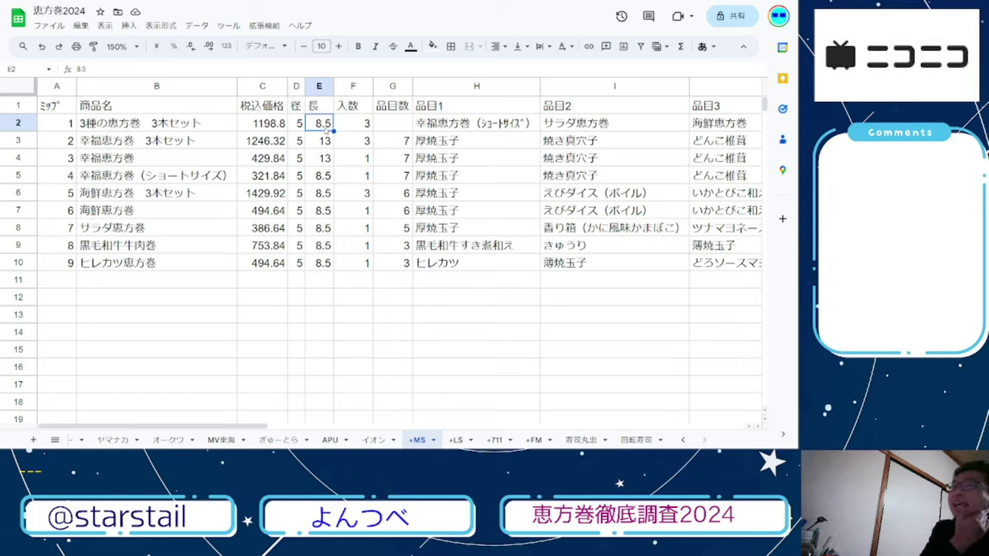
{"action": "left_click", "coordinate": [245, 123]}
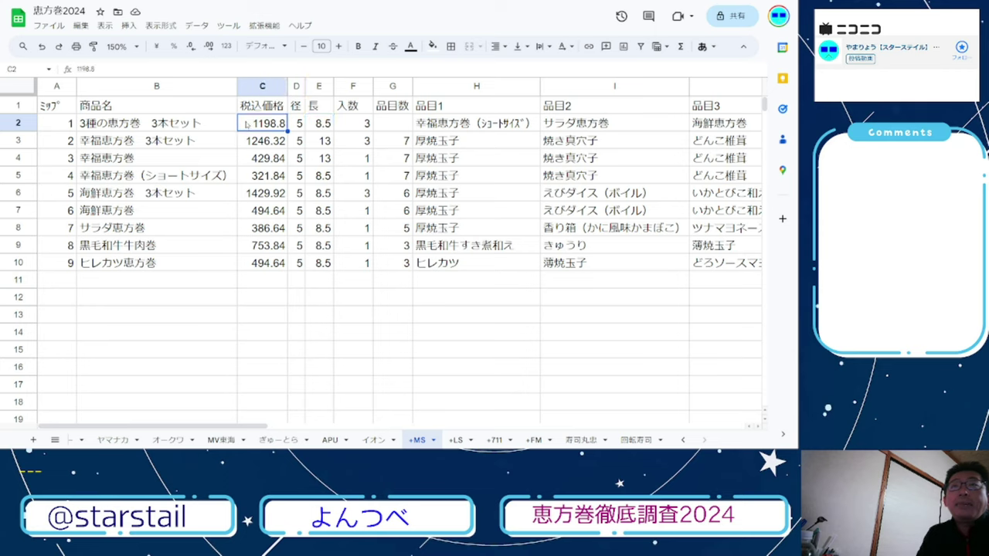
{"action": "left_click", "coordinate": [323, 175]}
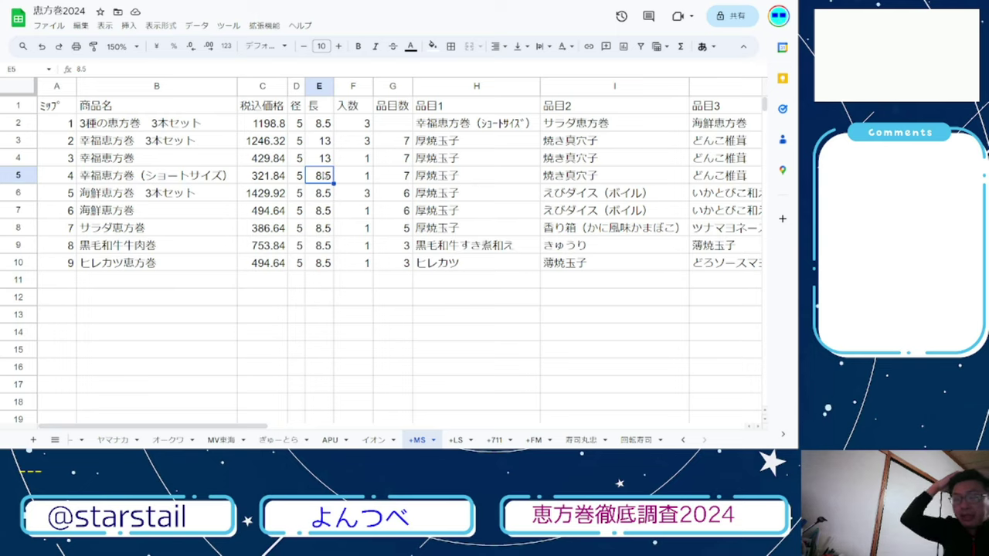
{"action": "left_click", "coordinate": [321, 126]}
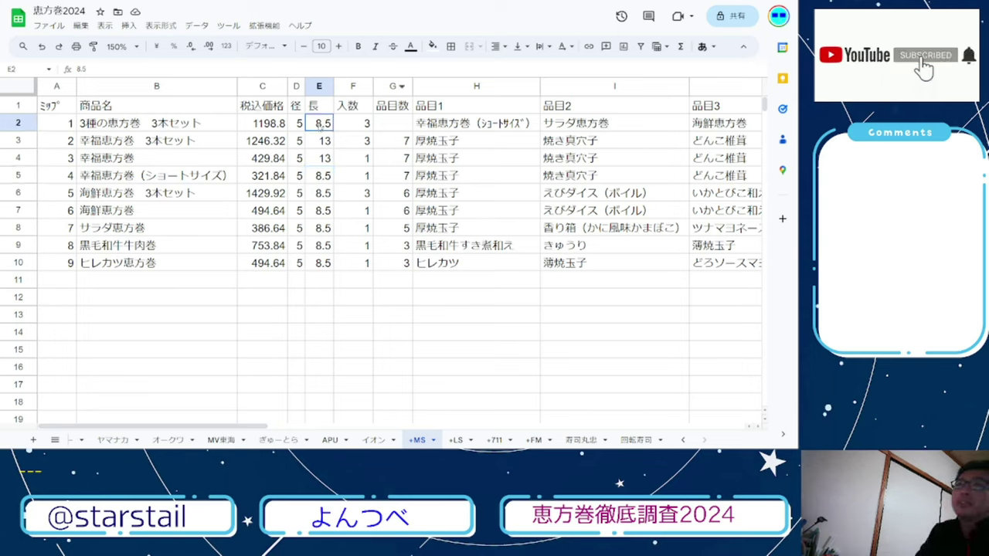
- Highlight the 幸福恵方巻 3本セット row in the 2024 sheet and check its 税込価格
{"action": "key", "text": "ctrl+Tab"}
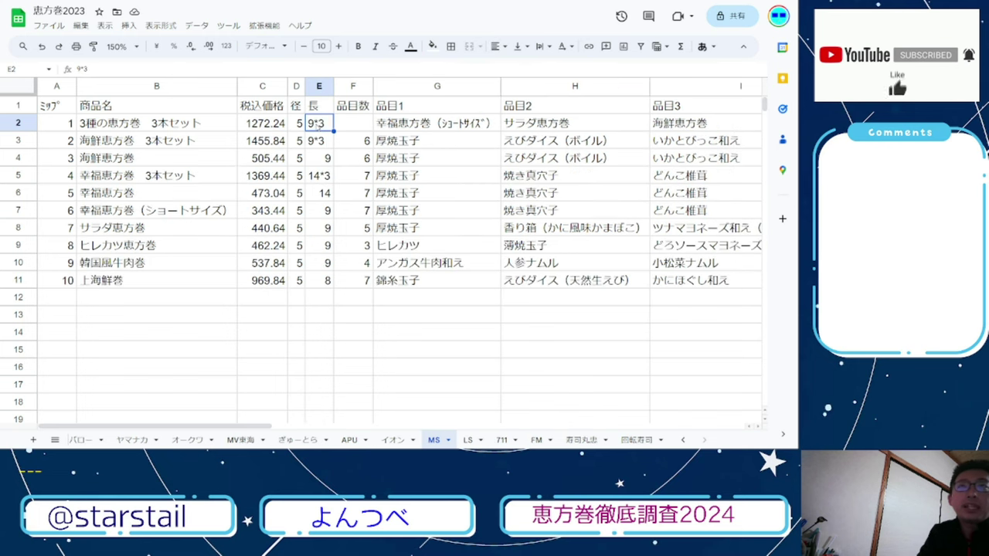
{"action": "left_click", "coordinate": [22, 140]}
{"action": "key", "text": "ctrl+Tab"}
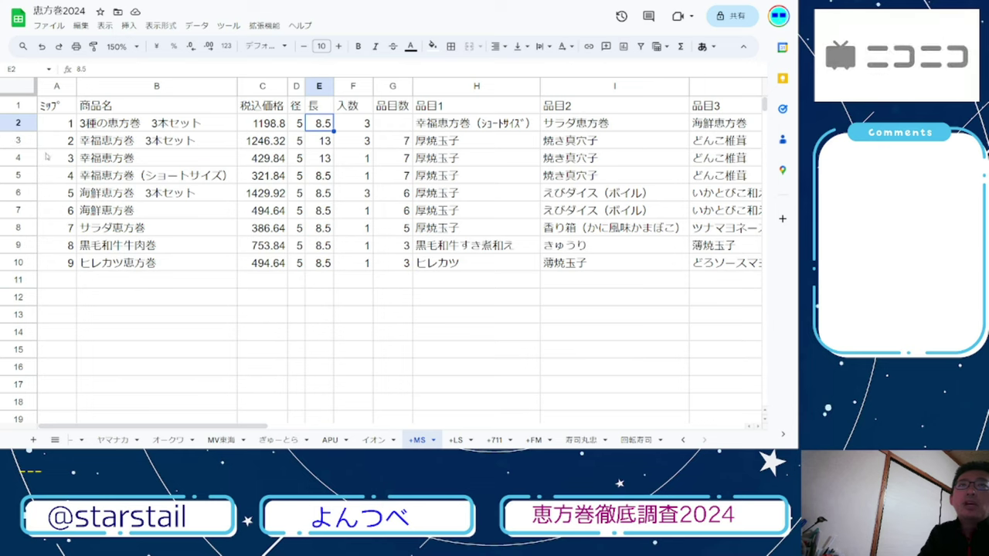
{"action": "left_click", "coordinate": [25, 138]}
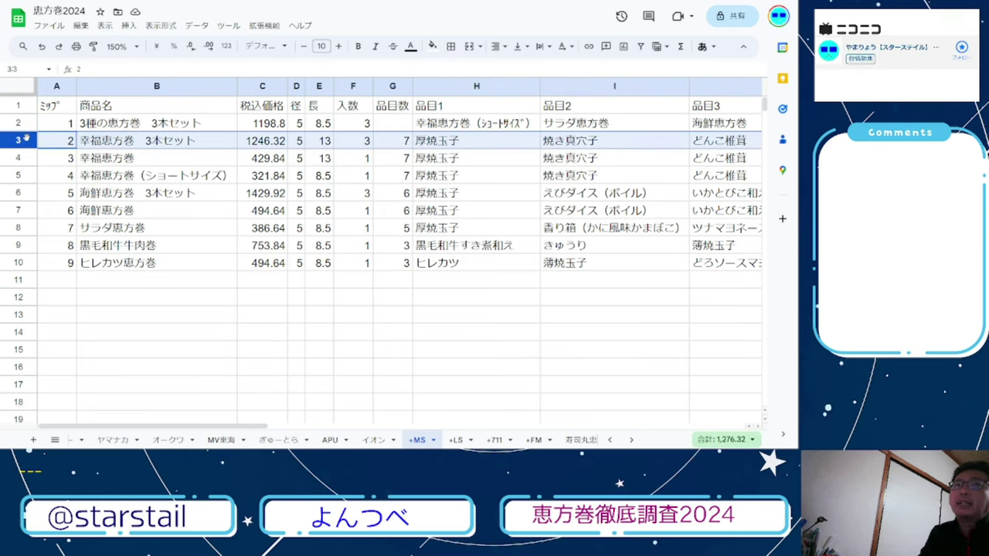
{"action": "left_click", "coordinate": [272, 146]}
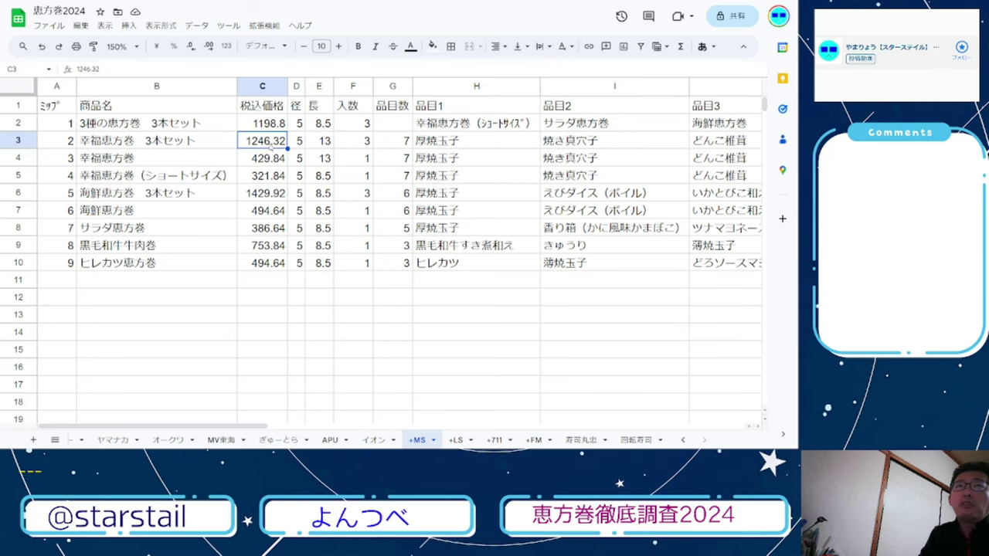
- Highlight the 幸福恵方巻 3本セット row in both the 2023 and 2024 sheets and compare the two entries
{"action": "key", "text": "ctrl+Tab"}
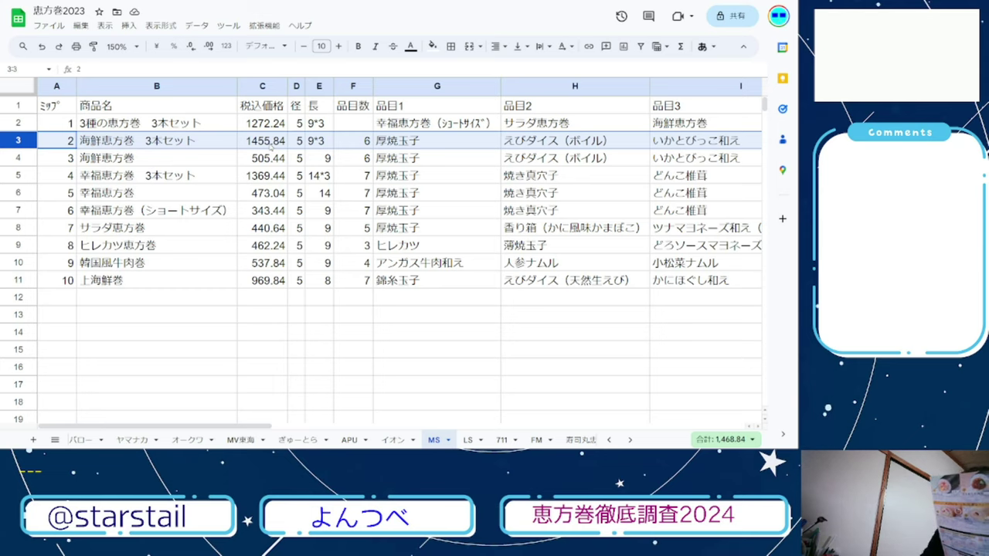
{"action": "left_click", "coordinate": [20, 174]}
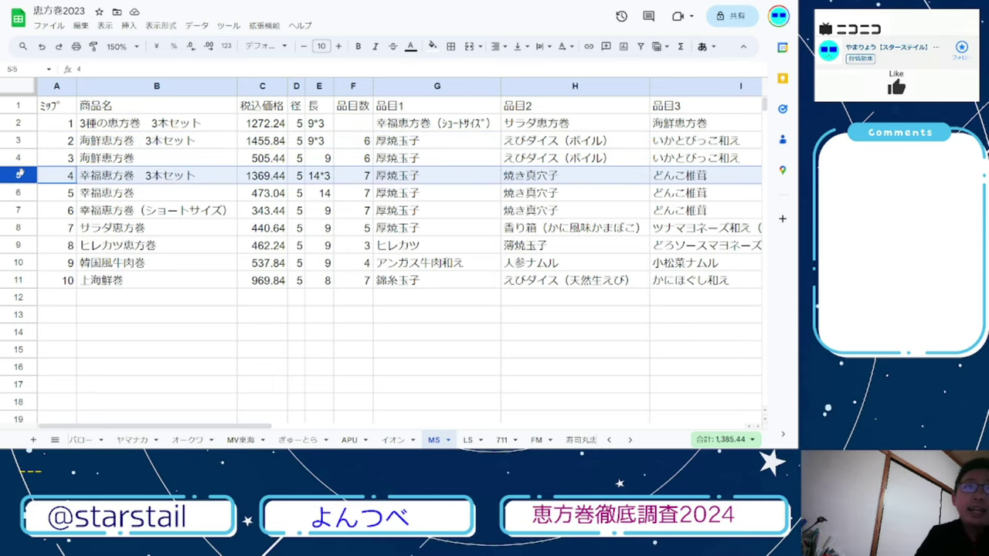
{"action": "key", "text": "ctrl+Tab"}
{"action": "left_click", "coordinate": [27, 139]}
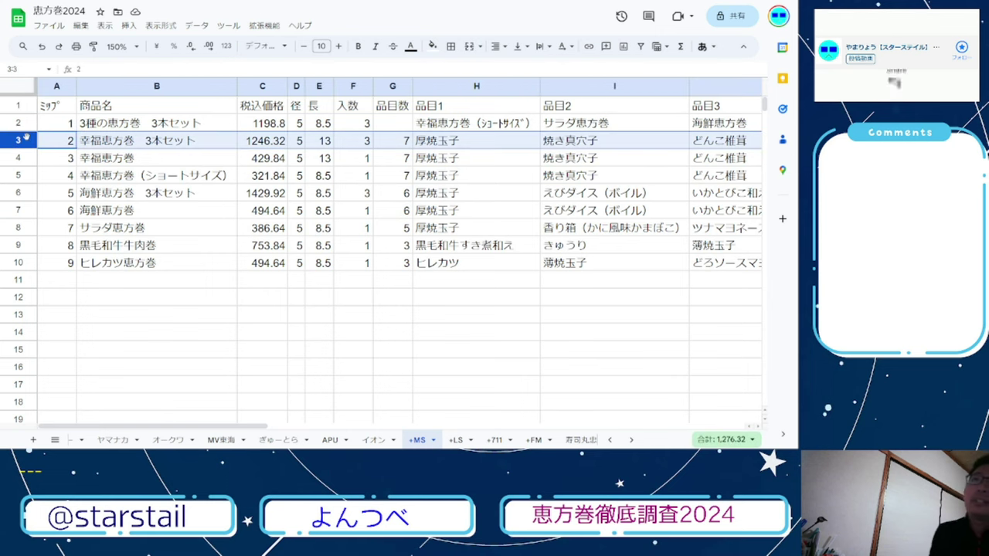
{"action": "key", "text": "ctrl+shift+Tab"}
{"action": "key", "text": "ctrl+Tab"}
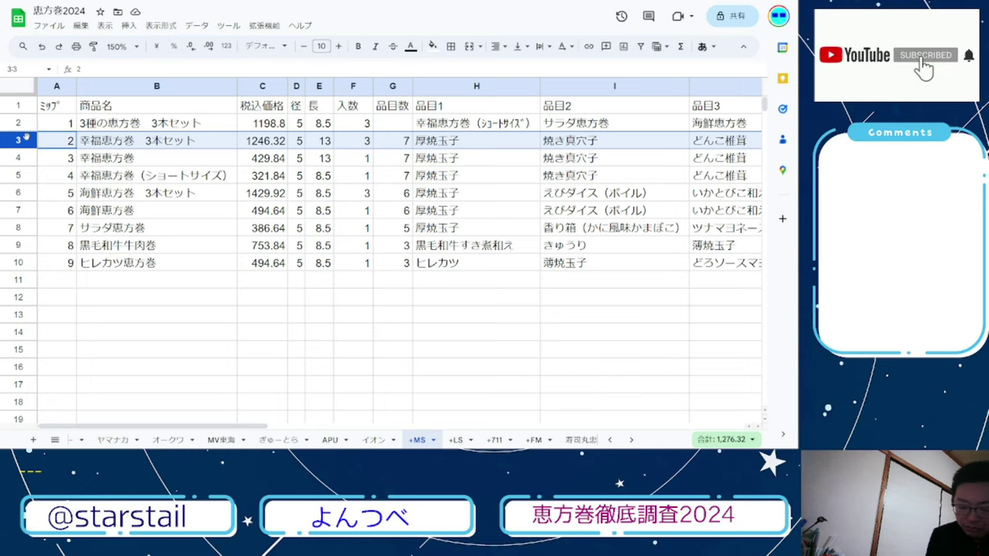
{"action": "key", "text": "ctrl+Tab"}
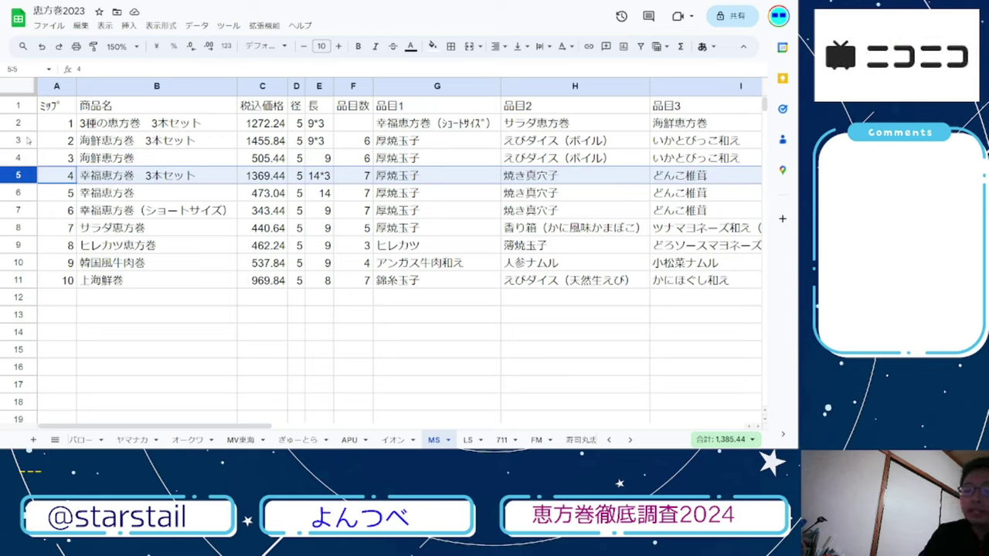
{"action": "key", "text": "ctrl+Tab"}
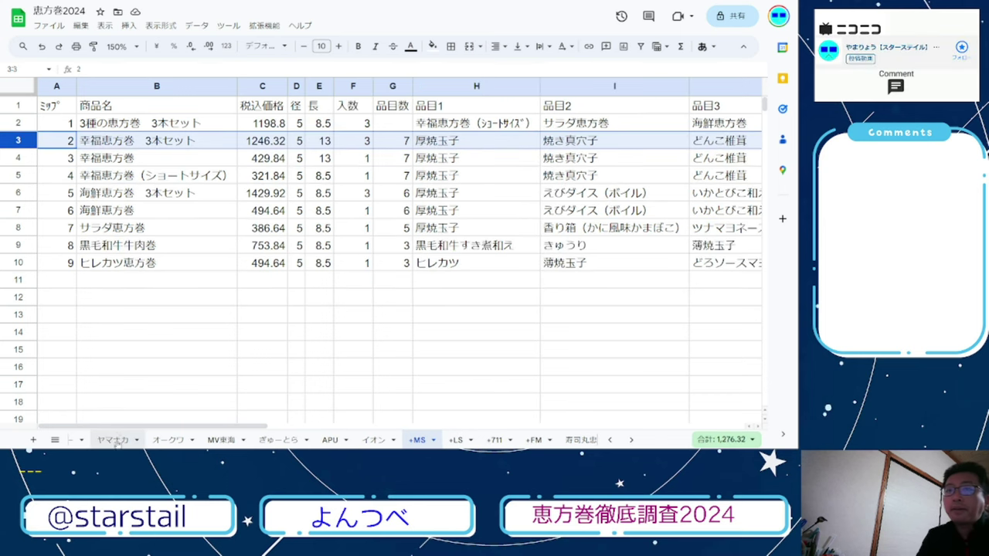
- Compare the ingredient columns of the 幸福恵方巻 3本セット between the 2024 and 2023 sheets
{"action": "left_click_drag", "start_coordinate": [142, 426], "coordinate": [338, 441]}
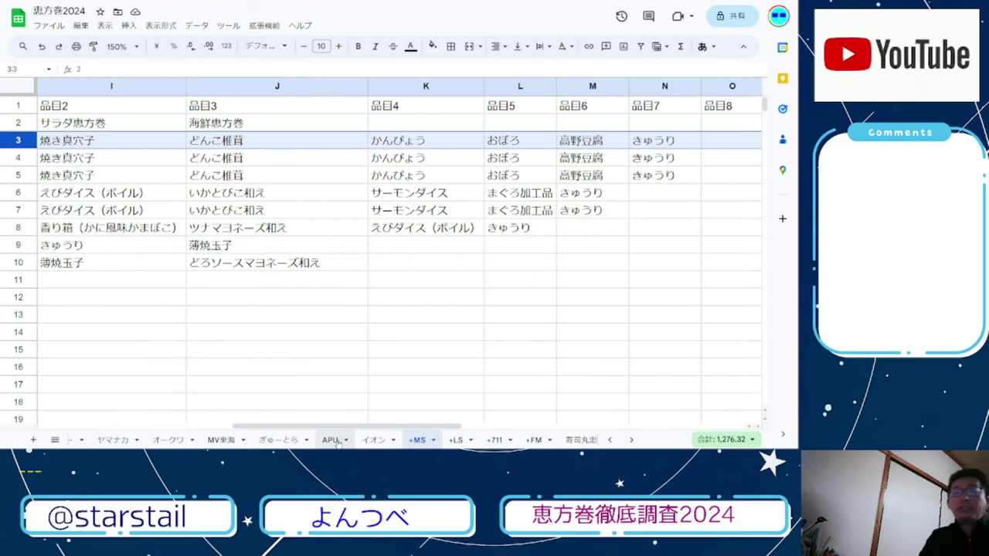
{"action": "key", "text": "ctrl+Tab"}
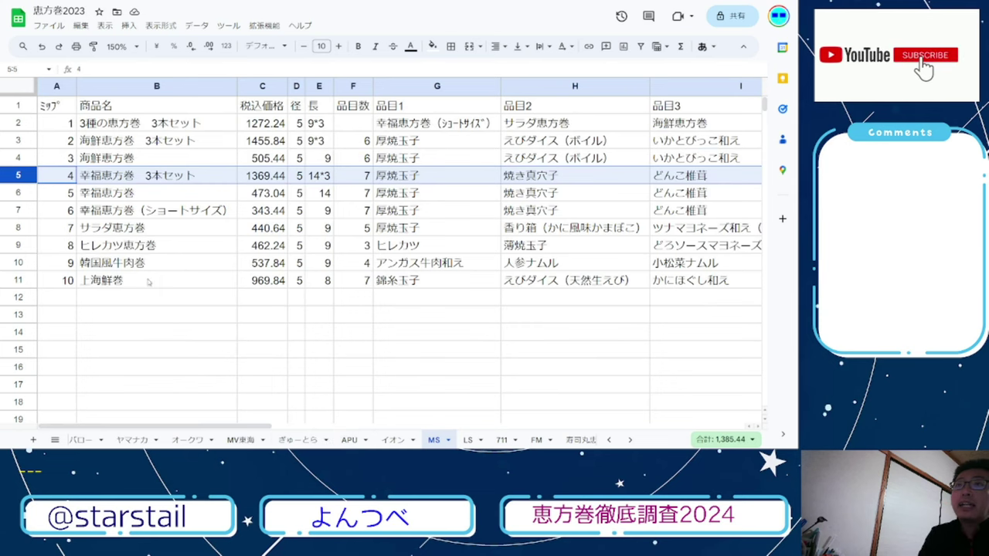
{"action": "left_click_drag", "start_coordinate": [250, 428], "coordinate": [199, 425]}
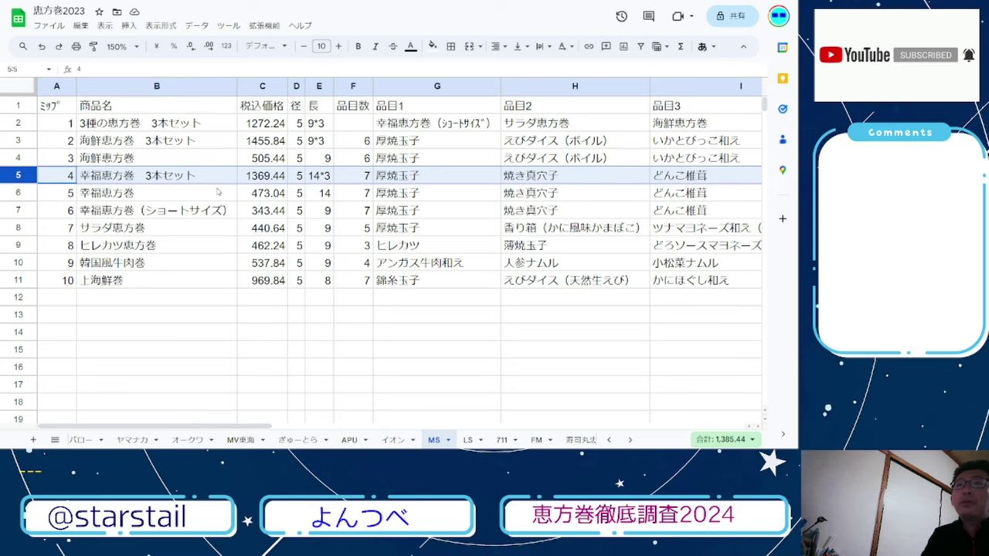
- Highlight the single 幸福恵方巻 row in the 2023 and 2024 sheets to compare the two entries
{"action": "left_click", "coordinate": [18, 193]}
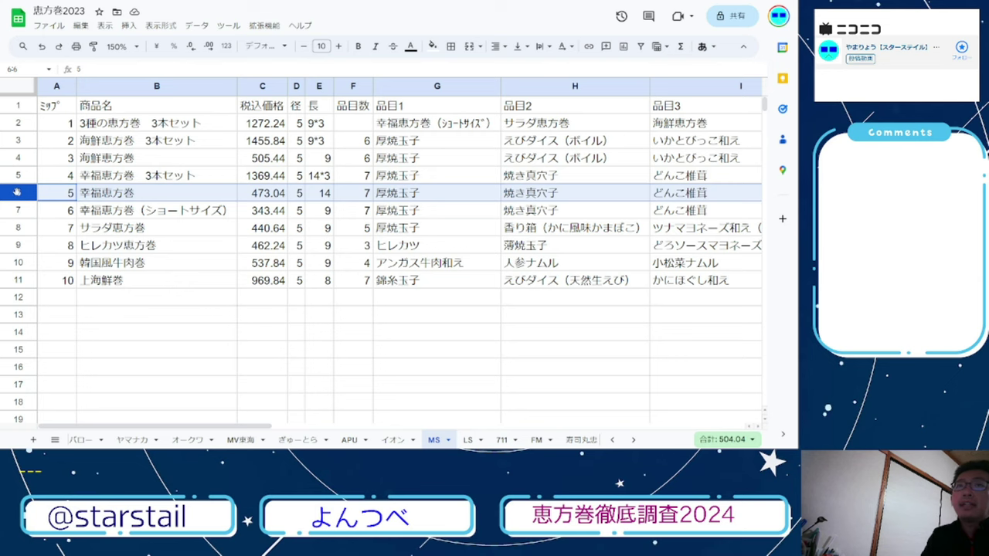
{"action": "key", "text": "ctrl+Tab"}
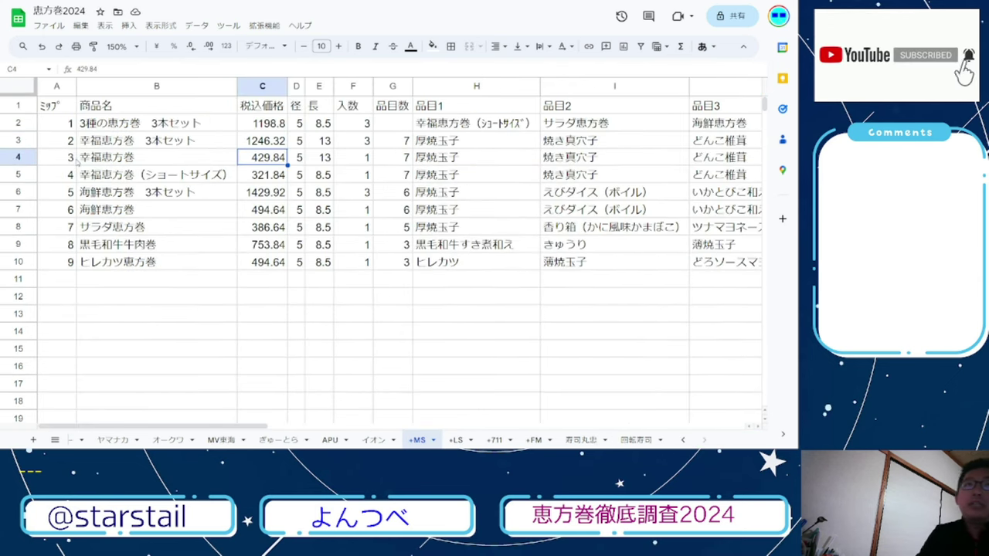
{"action": "left_click", "coordinate": [17, 157]}
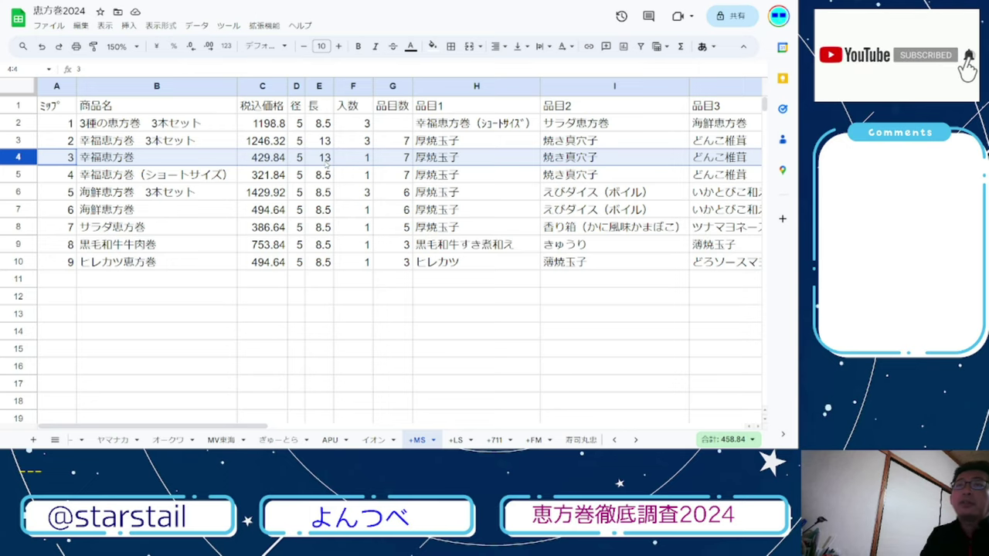
- Recheck the single 幸福恵方巻 against the 2023 sheet, and highlight the 幸福恵方巻（ショートサイズ） row in both years to compare it
{"action": "key", "text": "ctrl+Tab"}
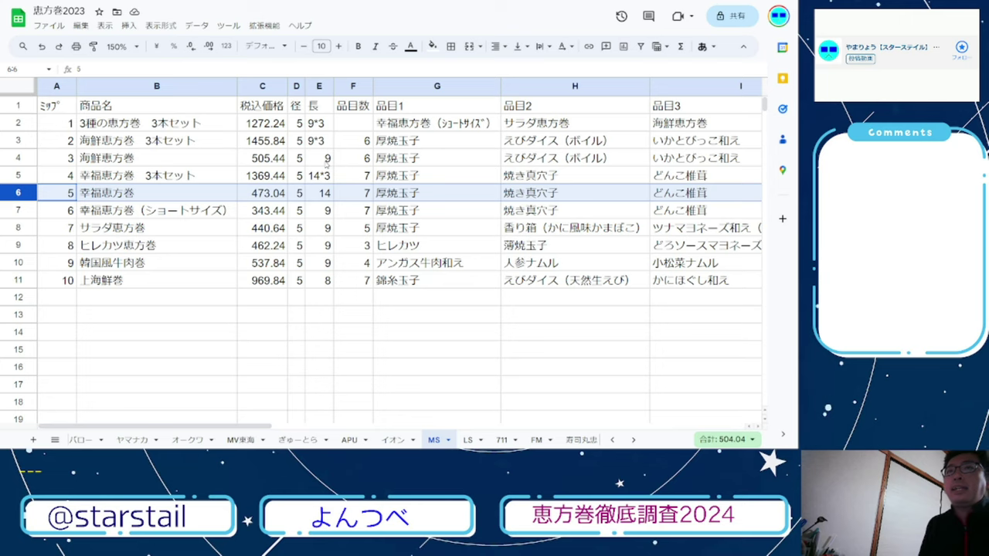
{"action": "key", "text": "ctrl+Tab"}
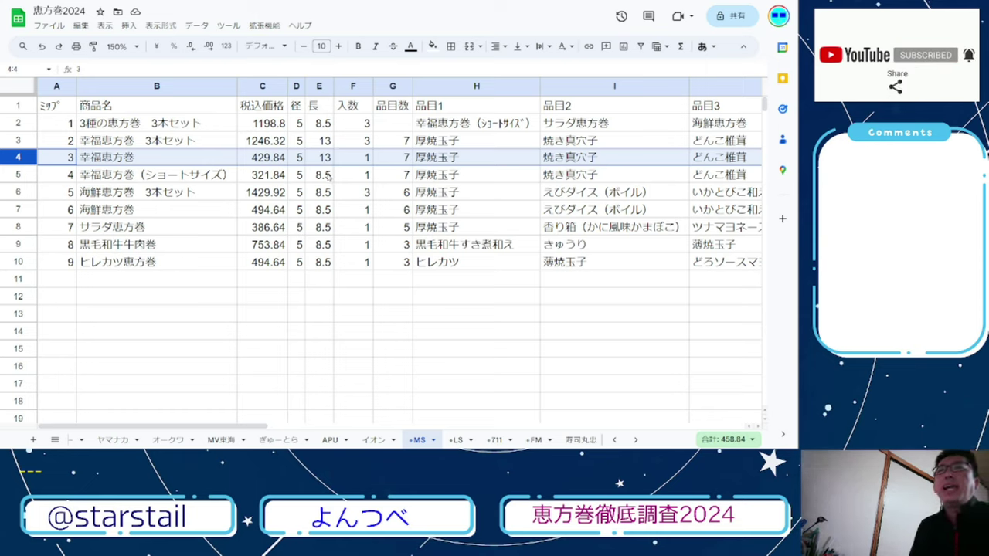
{"action": "left_click", "coordinate": [19, 175]}
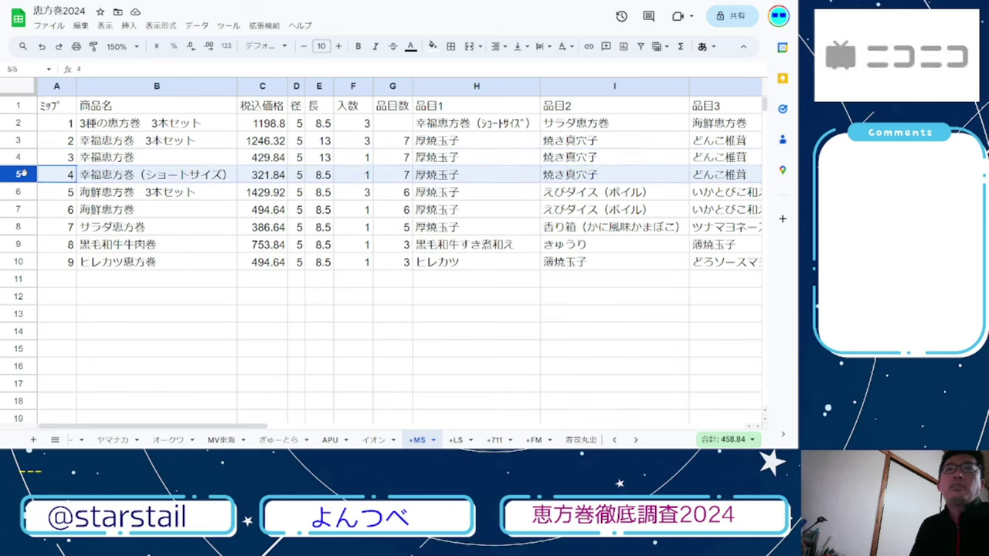
{"action": "key", "text": "ctrl+Tab"}
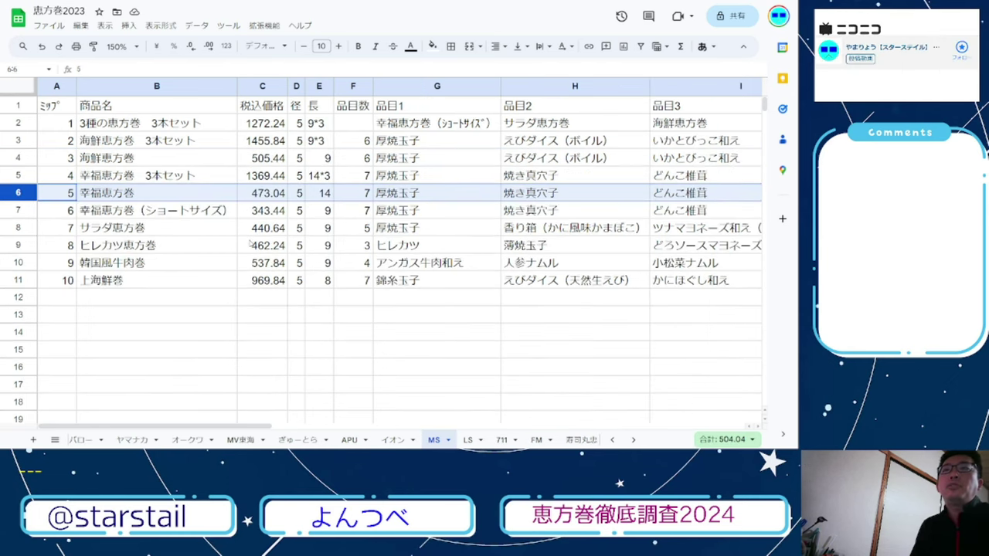
{"action": "left_click", "coordinate": [22, 211]}
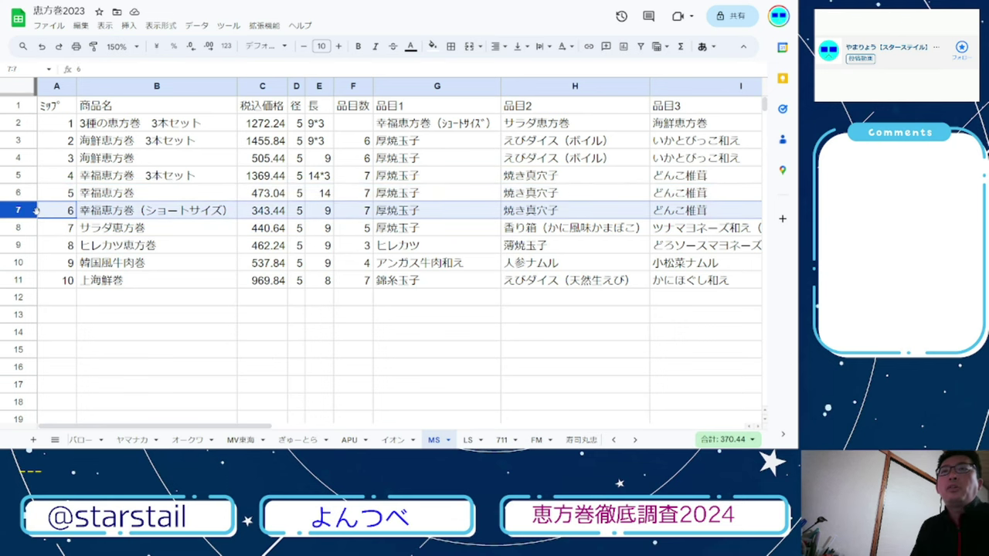
{"action": "key", "text": "ctrl+shift+Tab"}
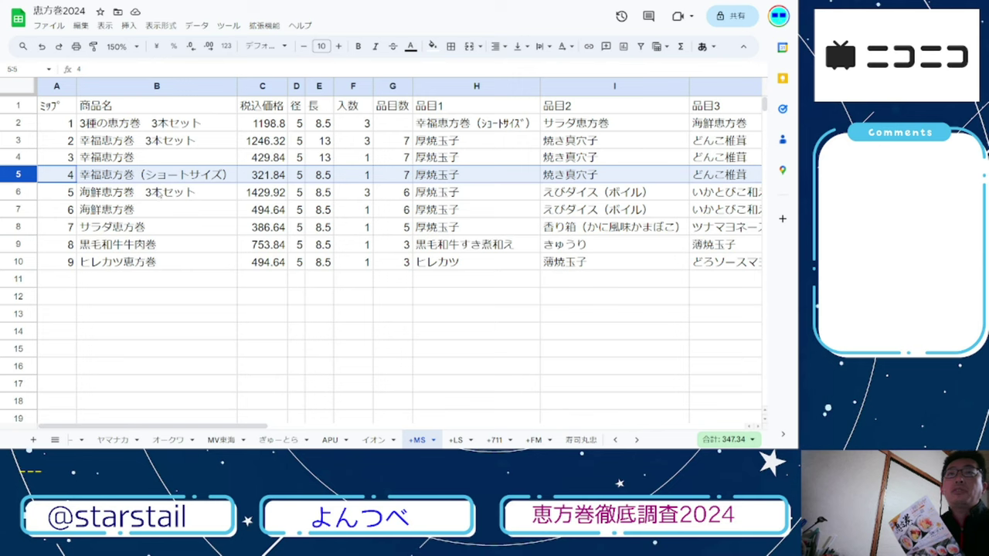
- Check the 海鮮恵方巻 price in the 2024 sheet against the highlighted 海鮮恵方巻 row in the 2023 sheet
{"action": "left_click", "coordinate": [125, 200]}
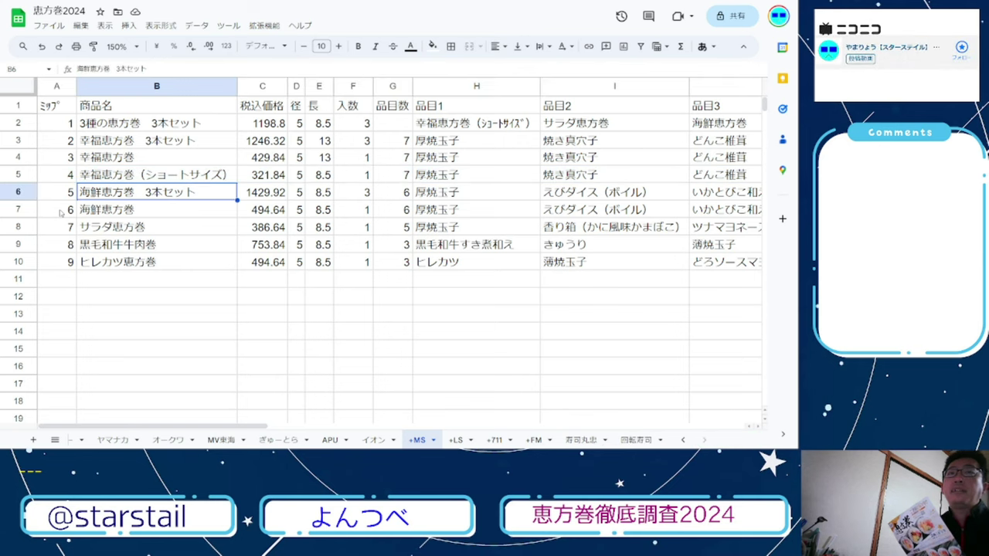
{"action": "left_click", "coordinate": [263, 213]}
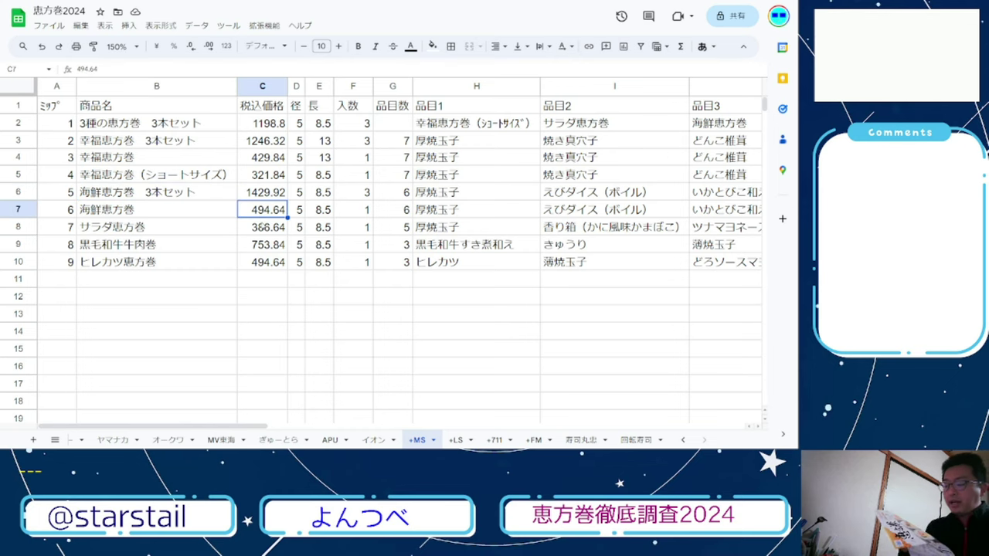
{"action": "key", "text": "alt+Tab"}
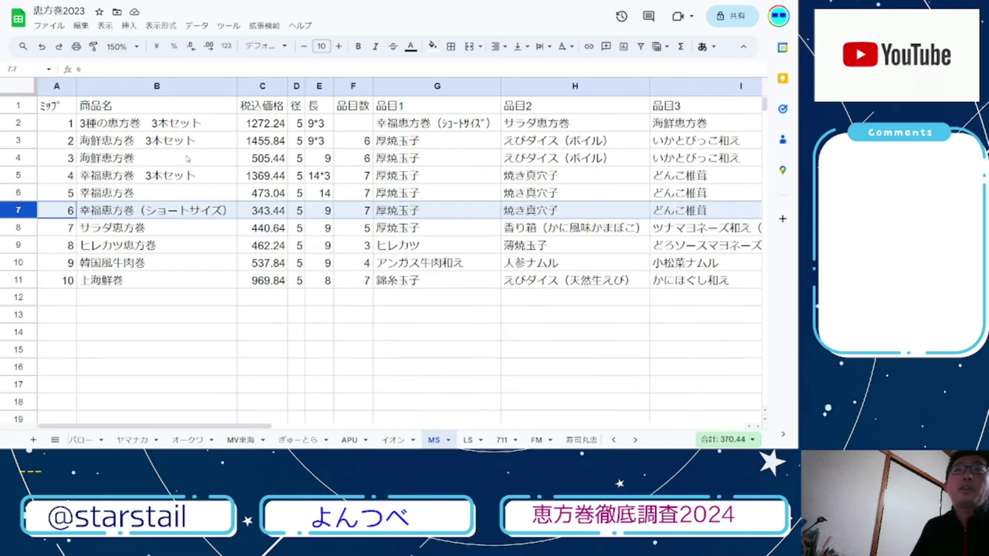
{"action": "left_click", "coordinate": [21, 157]}
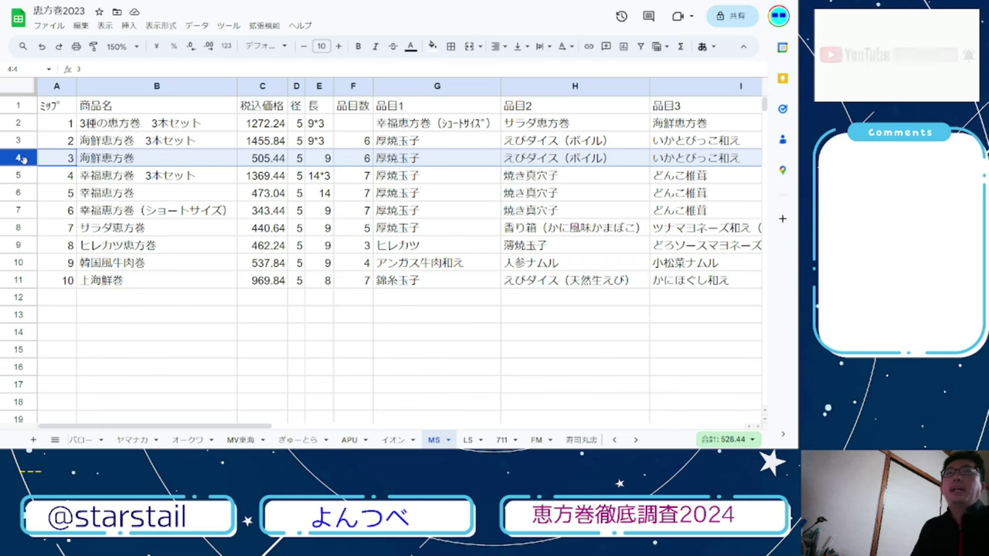
{"action": "key", "text": "ctrl+Tab"}
{"action": "key", "text": "ctrl+Tab"}
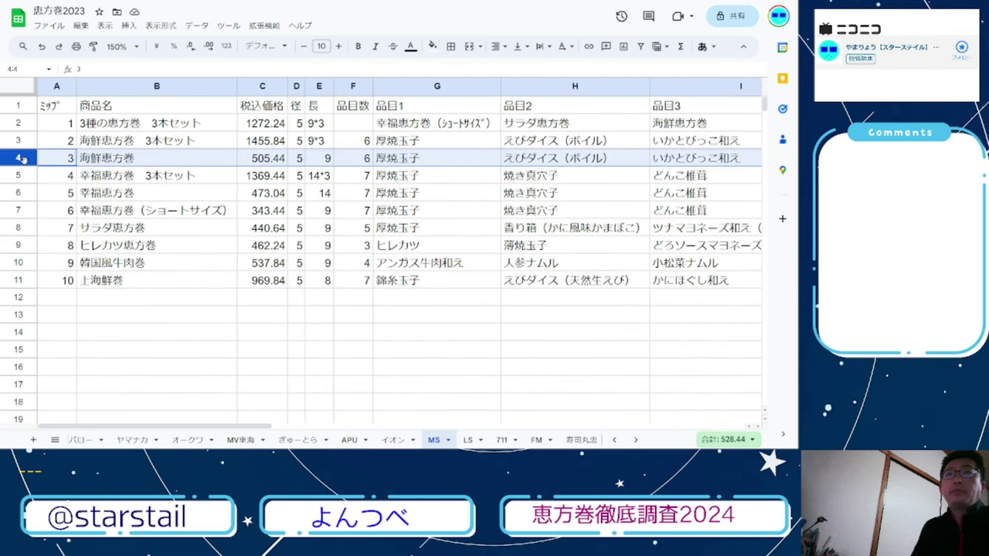
{"action": "key", "text": "ctrl+Tab"}
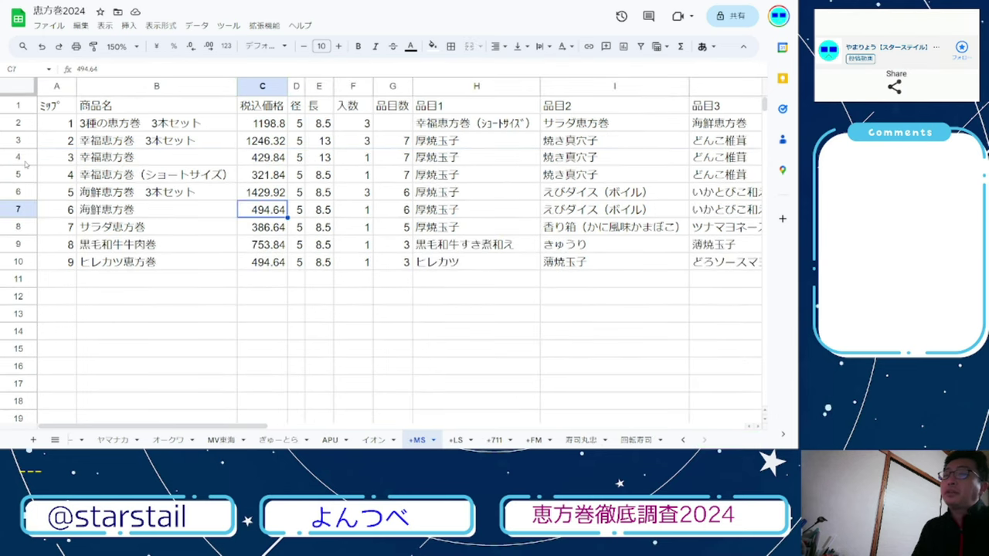
- Read through the 海鮮恵方巻 ingredients in the 2024 sheet from 品目1 to 品目7
{"action": "left_click", "coordinate": [518, 214]}
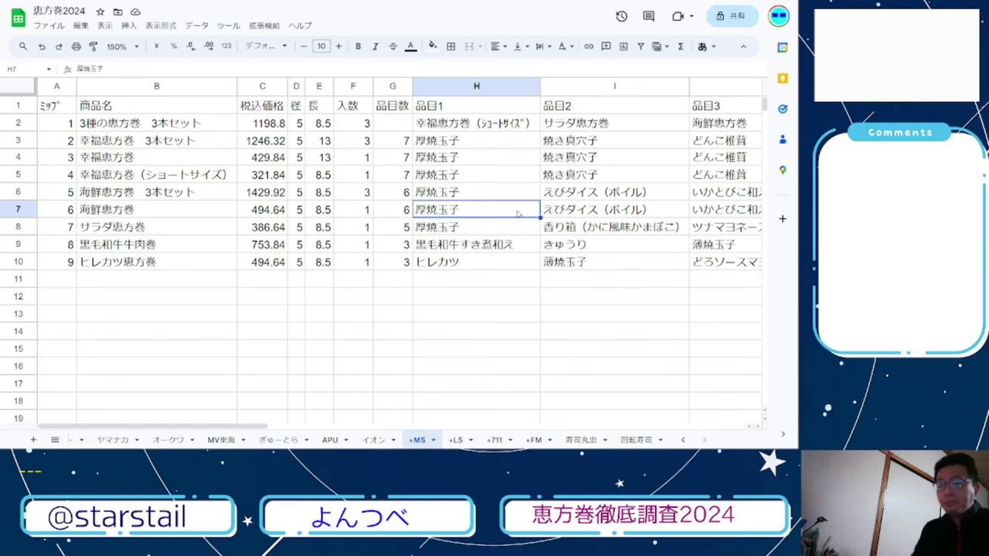
{"action": "key", "text": "Right"}
{"action": "key", "text": "Right"}
{"action": "key", "text": "Right"}
{"action": "key", "text": "Right"}
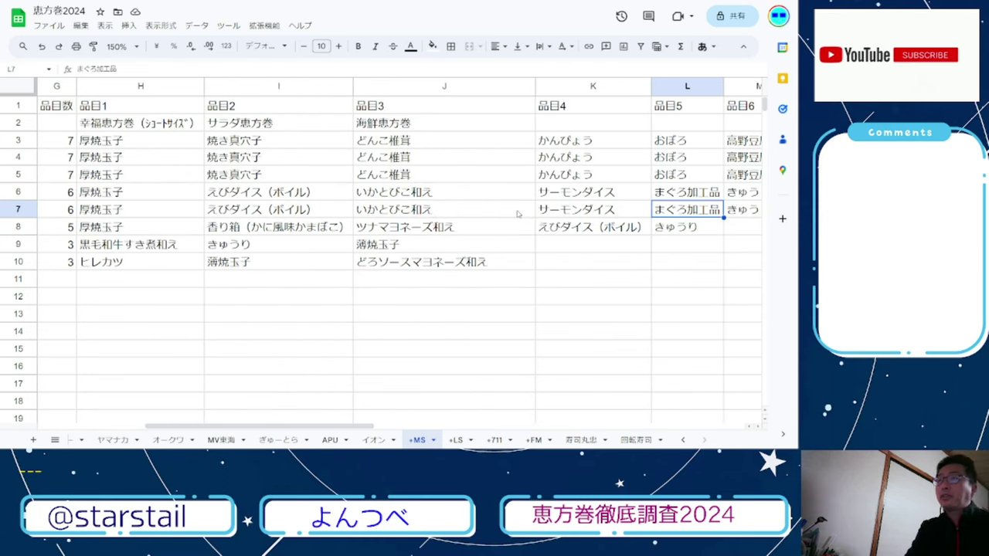
{"action": "key", "text": "Right"}
{"action": "key", "text": "Right"}
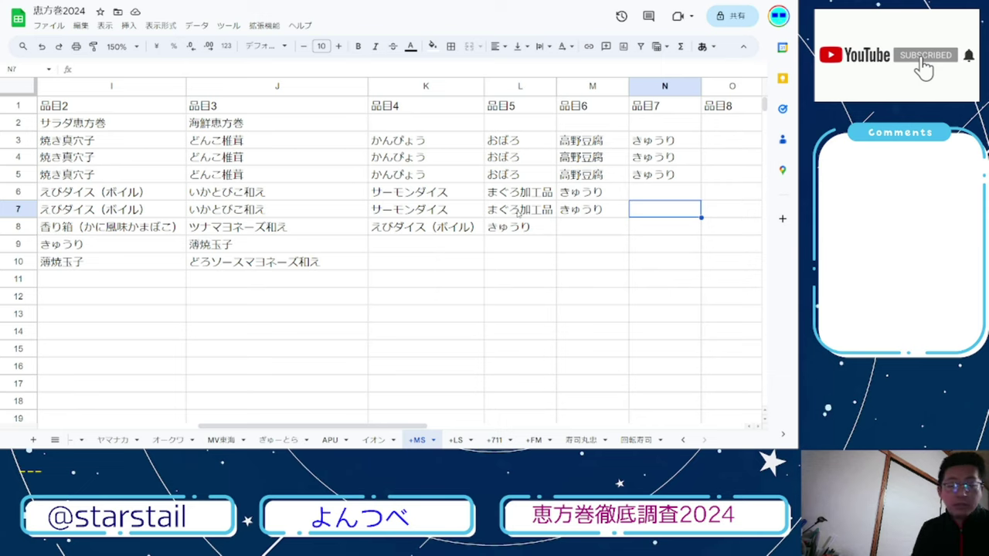
- Read through the 海鮮恵方巻 ingredients in the 2023 sheet from 品目2 to 品目7, and return to the start of the row
{"action": "key", "text": "ctrl+Tab"}
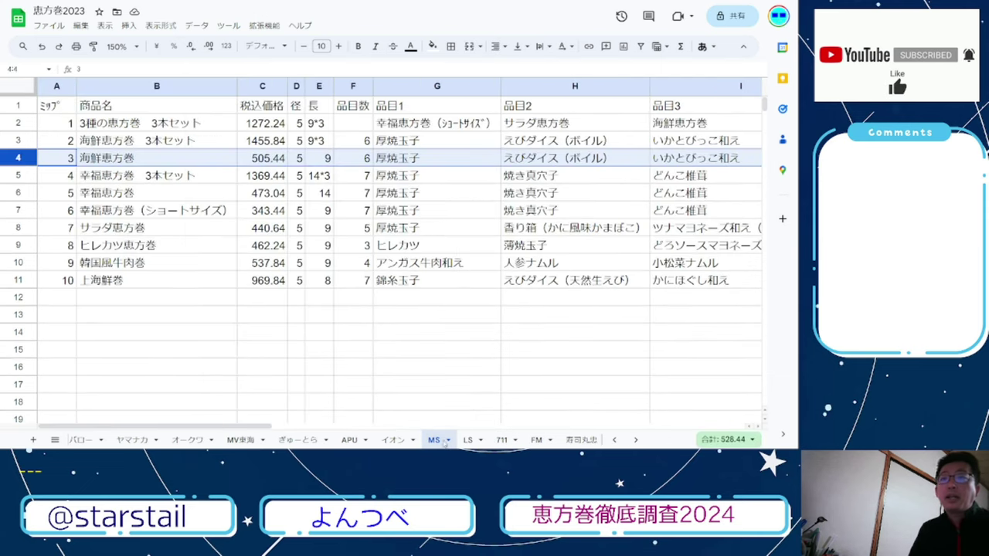
{"action": "left_click", "coordinate": [636, 159]}
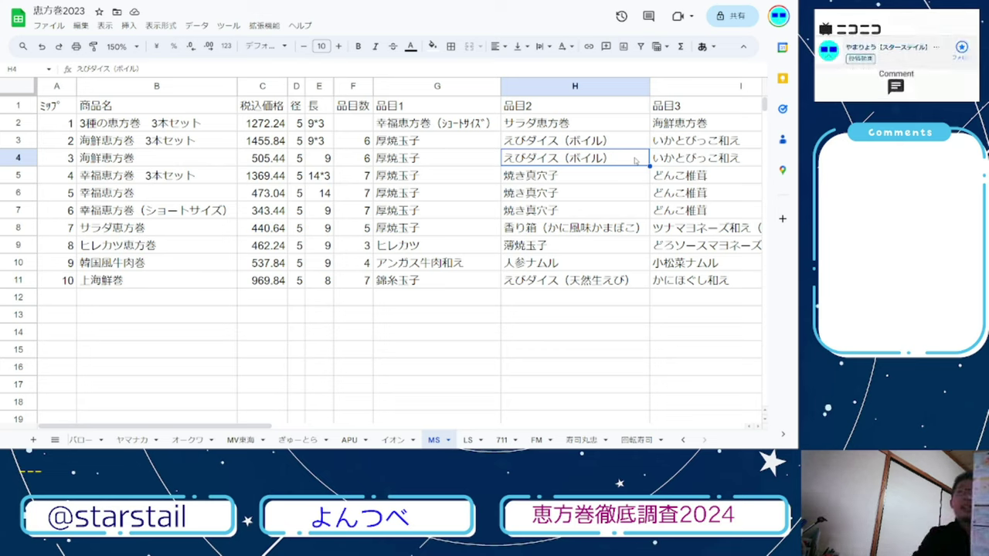
{"action": "key", "text": "Right"}
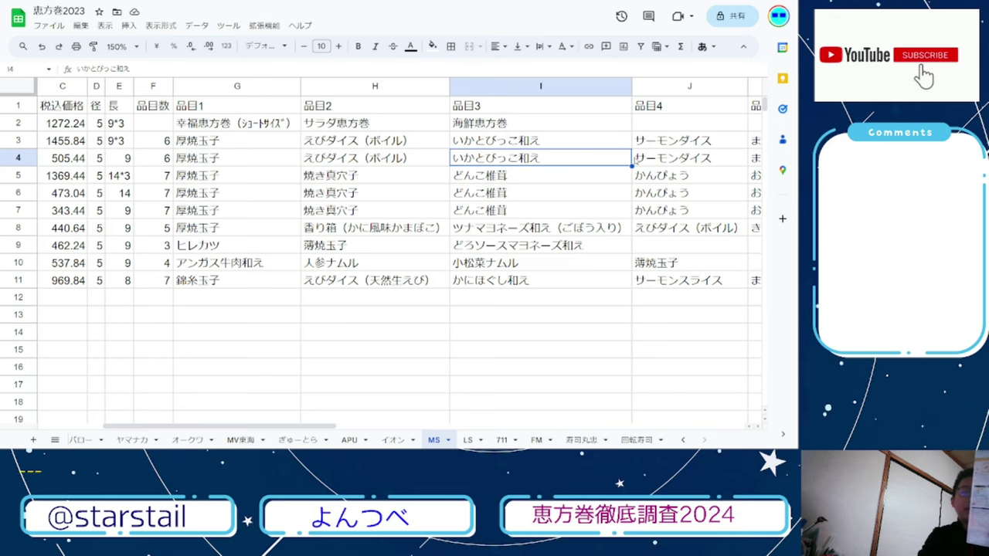
{"action": "key", "text": "Right"}
{"action": "key", "text": "Right"}
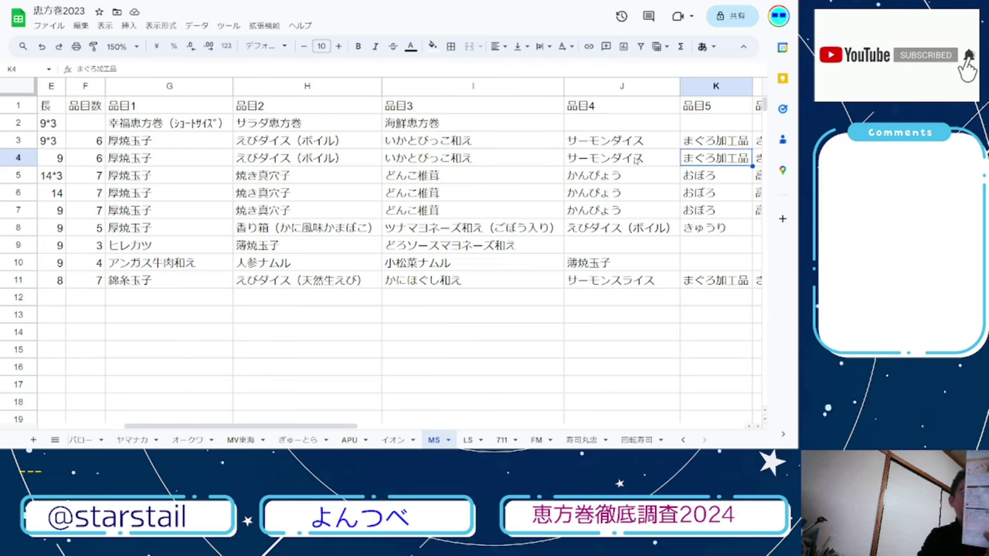
{"action": "key", "text": "Right"}
{"action": "key", "text": "Right"}
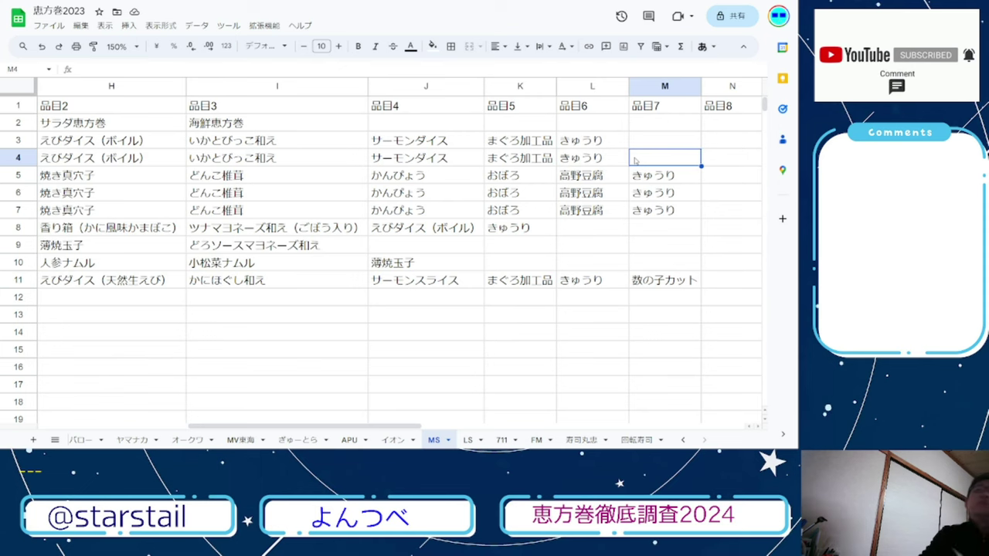
{"action": "key", "text": "Left"}
{"action": "key", "text": "Home"}
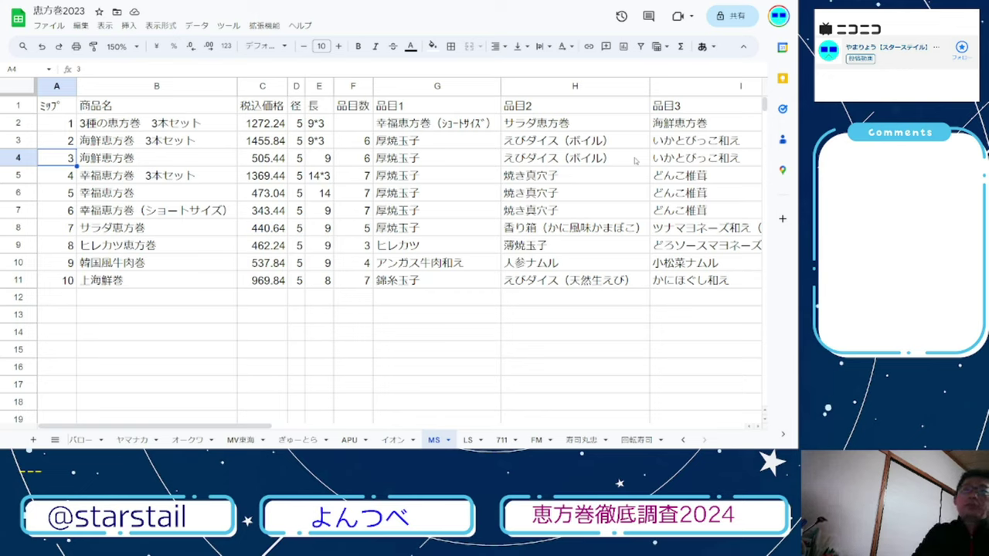
- Move on to the サラダ恵方巻 row in the 2024 sheet and select its 税込価格 cell
{"action": "key", "text": "Down"}
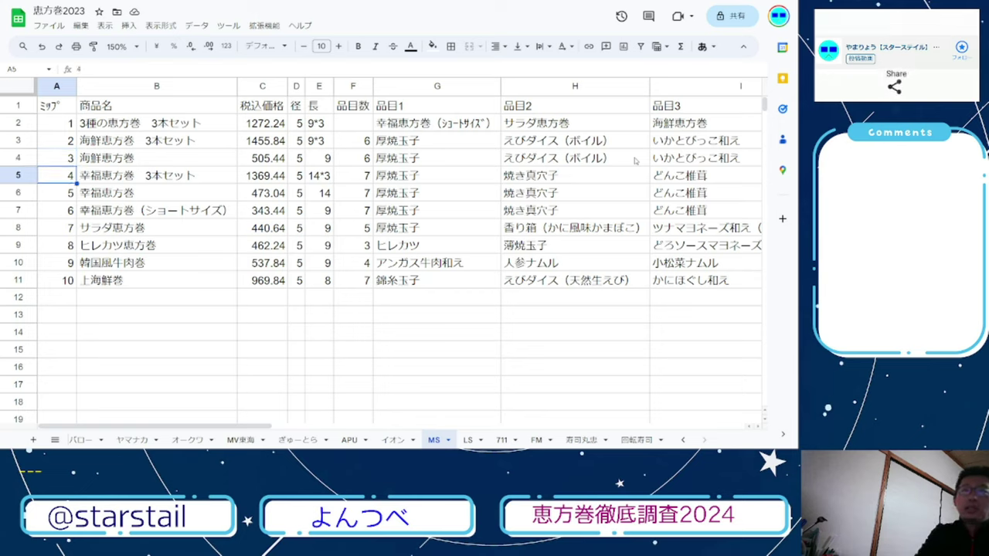
{"action": "key", "text": "Down"}
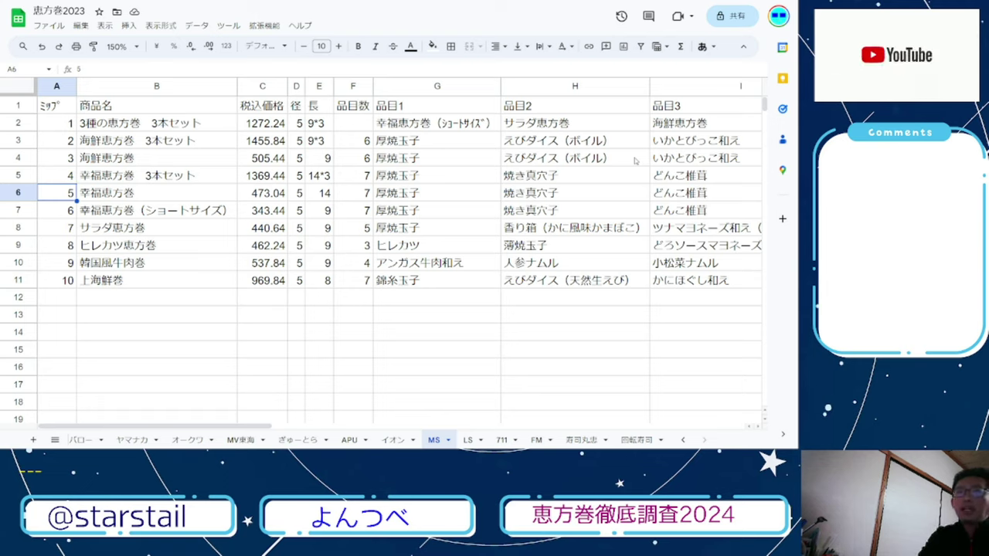
{"action": "key", "text": "ctrl+Tab"}
{"action": "key", "text": "Left"}
{"action": "key", "text": "Left"}
{"action": "key", "text": "Left"}
{"action": "key", "text": "Home"}
{"action": "key", "text": "Down"}
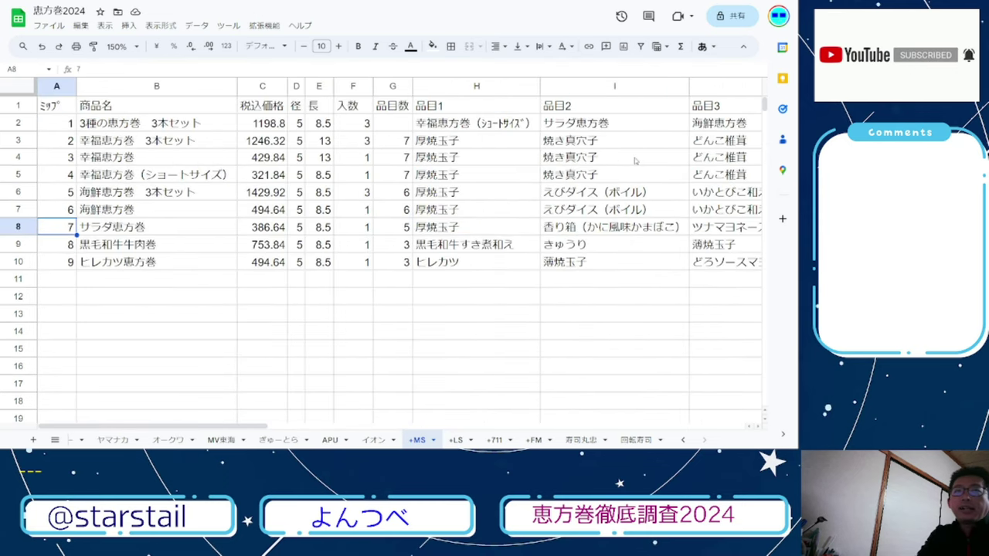
{"action": "key", "text": "Right"}
{"action": "key", "text": "Right"}
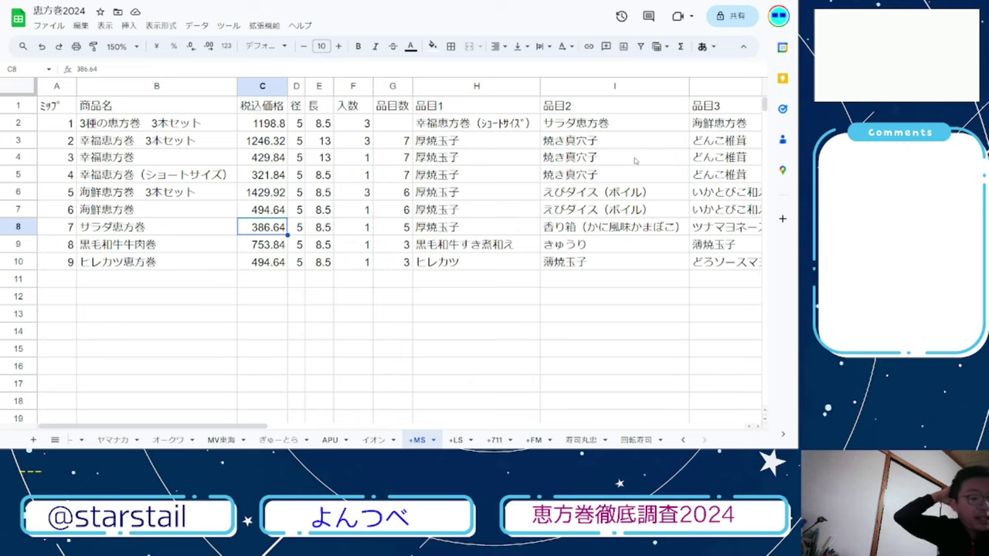
- Review the サラダ恵方巻 size and ingredients in the 2024 sheet up to 品目4, and go back to 品目1
{"action": "key", "text": "Right"}
{"action": "key", "text": "Right"}
{"action": "key", "text": "Right"}
{"action": "key", "text": "Right"}
{"action": "key", "text": "Right"}
{"action": "key", "text": "Right"}
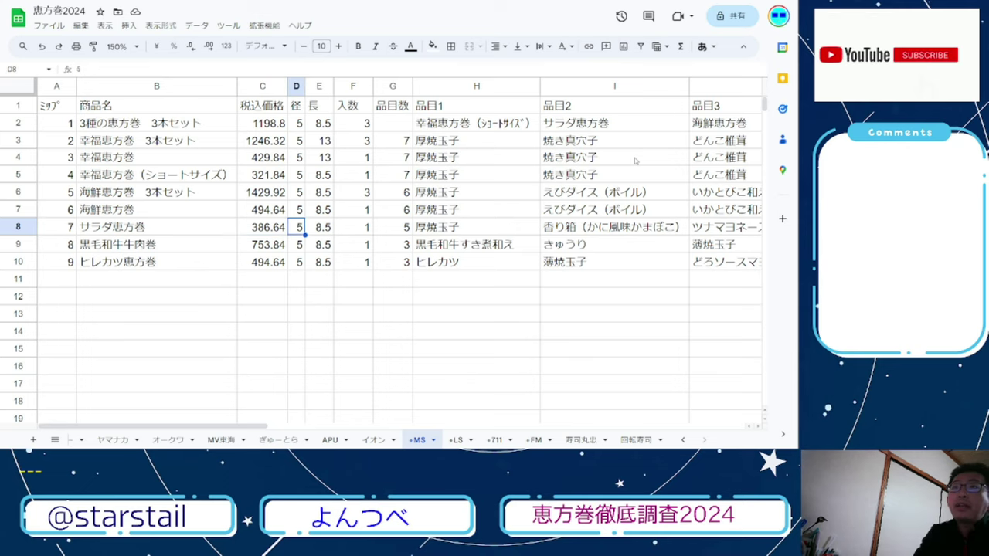
{"action": "key", "text": "Right"}
{"action": "key", "text": "Right"}
{"action": "key", "text": "Right"}
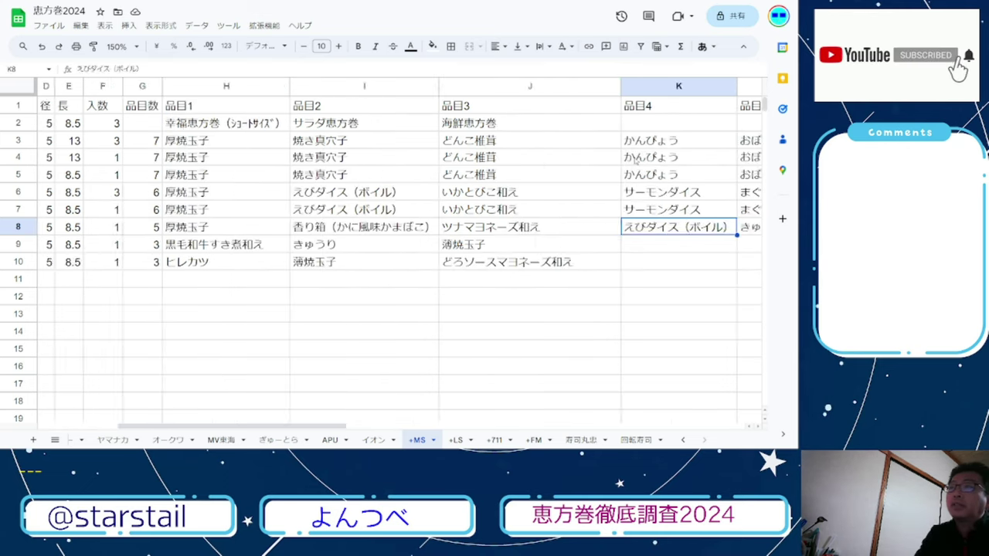
{"action": "key", "text": "Left"}
{"action": "key", "text": "Left"}
{"action": "key", "text": "Left"}
{"action": "key", "text": "Left"}
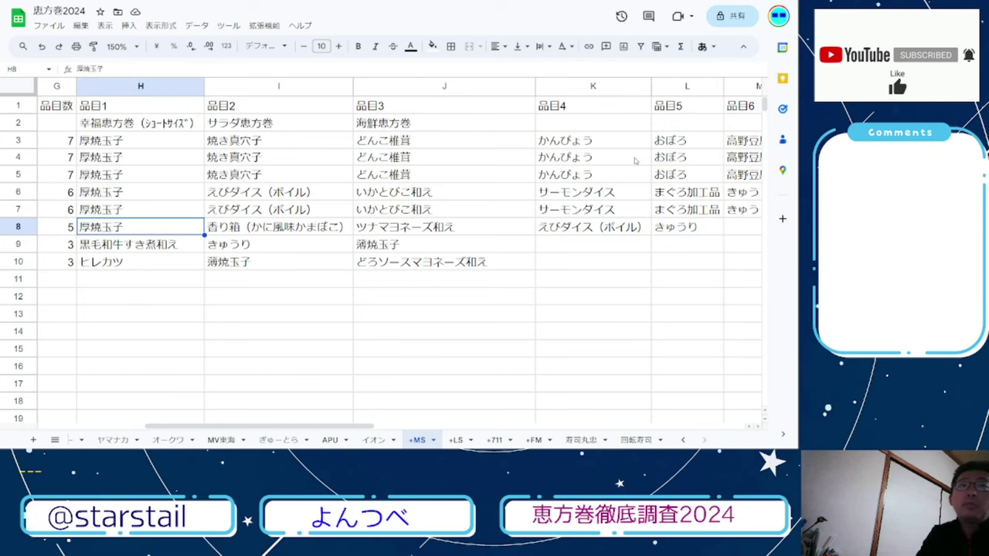
- Go to the サラダ恵方巻 row in the 2023 sheet and select its 税込価格 cell
{"action": "key", "text": "ctrl+Tab"}
{"action": "key", "text": "Down"}
{"action": "key", "text": "Down"}
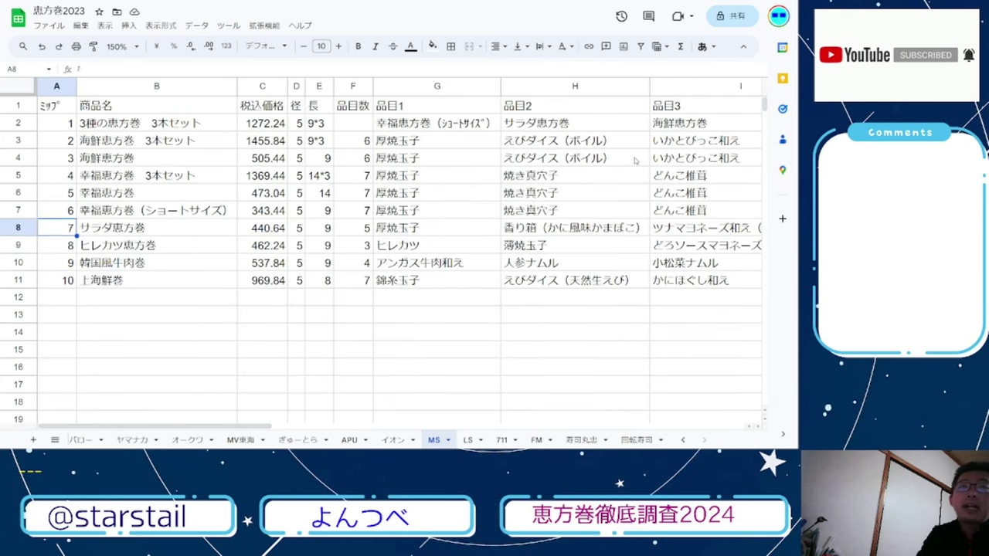
{"action": "key", "text": "Right"}
{"action": "key", "text": "Right"}
- Select the サラダ恵方巻 税込価格 in the 2024 sheet and compare it with the 2023 price
{"action": "key", "text": "ctrl+Tab"}
{"action": "key", "text": "Left"}
{"action": "key", "text": "Left"}
{"action": "key", "text": "Left"}
{"action": "key", "text": "Left"}
{"action": "key", "text": "Left"}
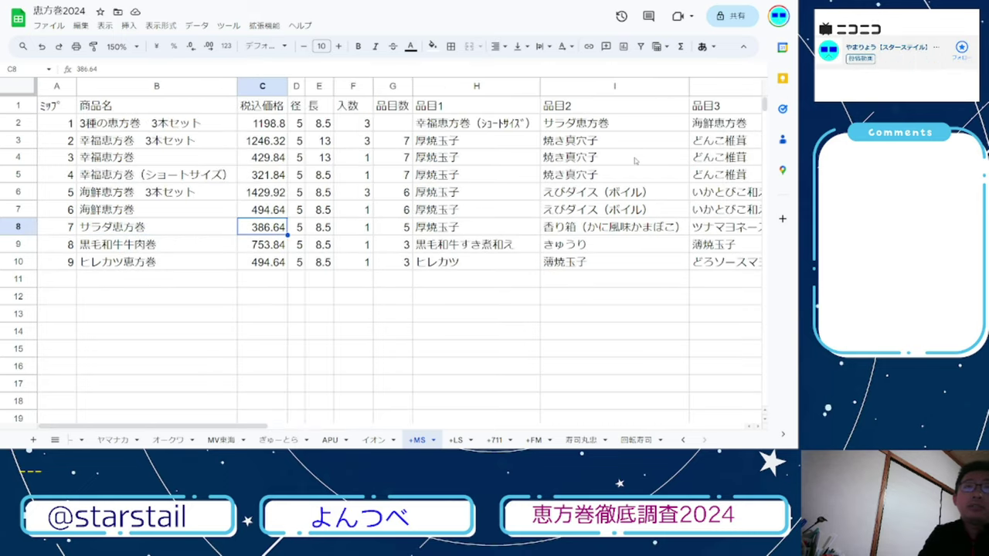
{"action": "key", "text": "ctrl+Tab"}
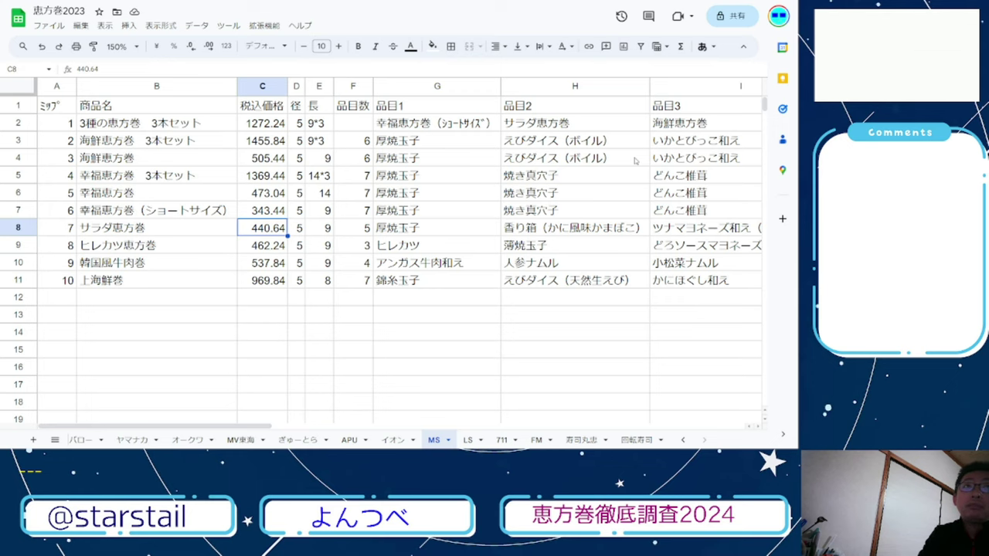
{"action": "key", "text": "ctrl+shift+Tab"}
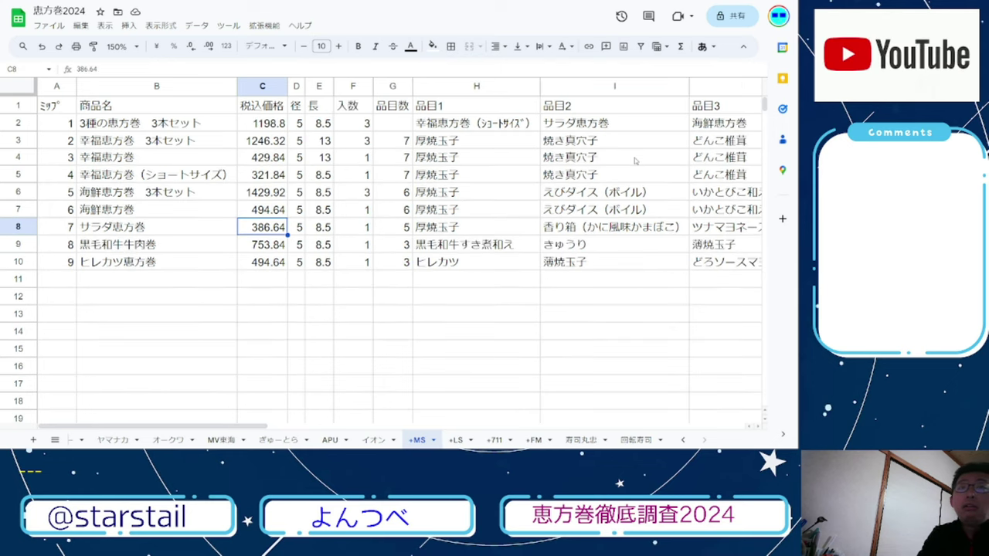
{"action": "key", "text": "ctrl+Tab"}
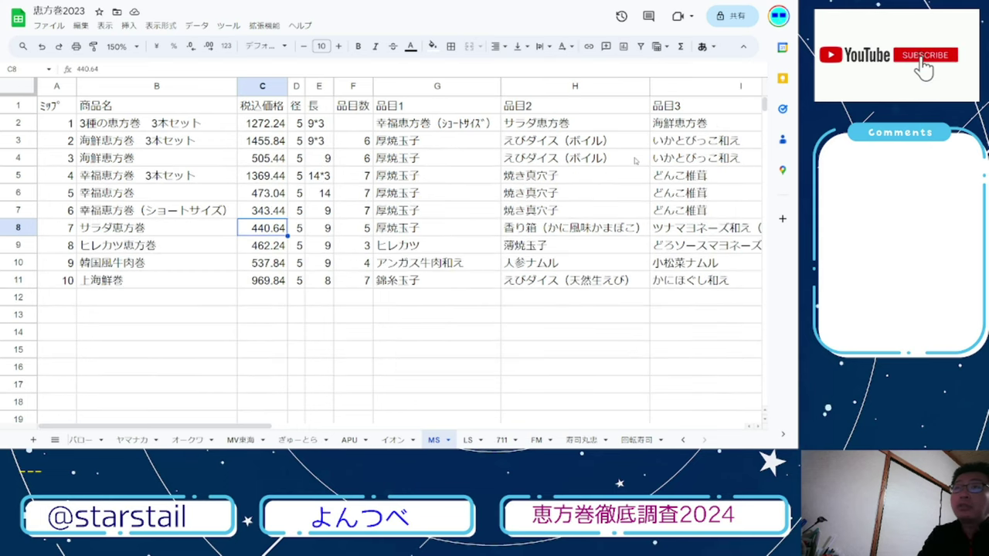
{"action": "key", "text": "Right"}
{"action": "key", "text": "Left"}
- Go along the サラダ恵方巻 row in the 2024 sheet from the price to the 品目2 ingredient
{"action": "key", "text": "ctrl+shift+Tab"}
{"action": "key", "text": "Right"}
{"action": "key", "text": "Right"}
{"action": "key", "text": "Right"}
{"action": "key", "text": "Right"}
{"action": "key", "text": "Right"}
{"action": "key", "text": "Right"}
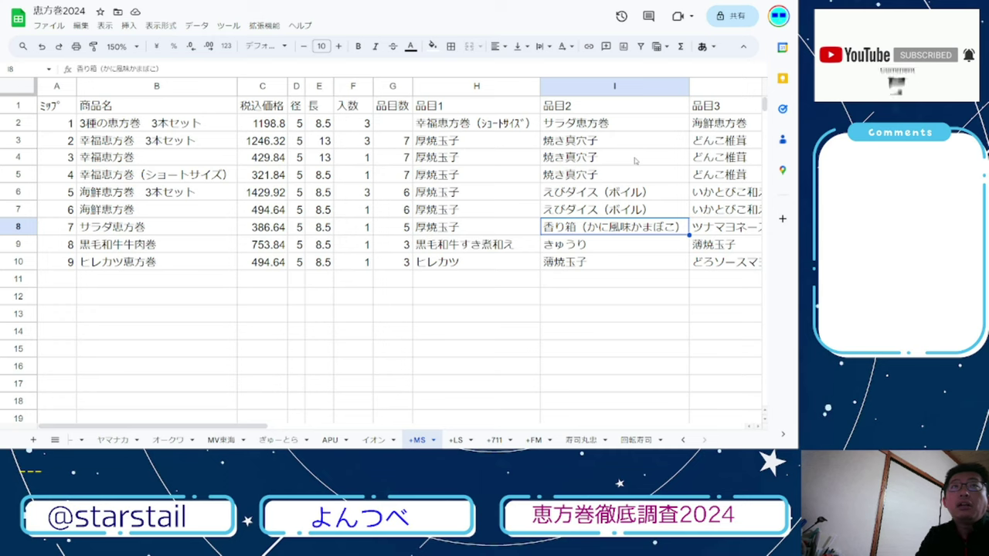
- Go along the サラダ恵方巻 row in the 2023 sheet to the 品目3 ingredient to compare it with 2024
{"action": "key", "text": "ctrl+Tab"}
{"action": "key", "text": "Right"}
{"action": "key", "text": "Right"}
{"action": "key", "text": "Right"}
{"action": "key", "text": "Right"}
{"action": "key", "text": "Right"}
{"action": "key", "text": "Right"}
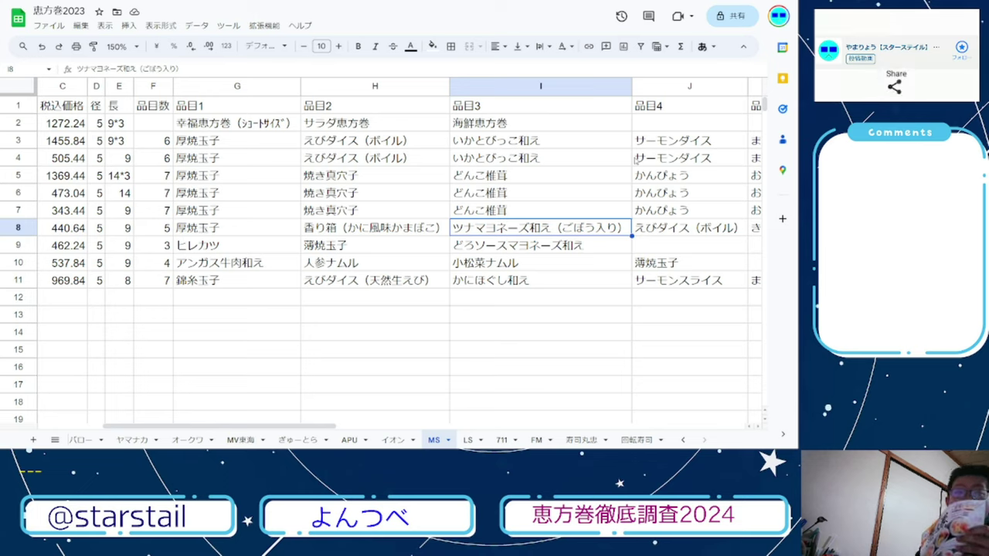
- Check the サラダ恵方巻 ingredients in the 2023 sheet from 品目1 through 品目5, and return to the start of the row
{"action": "key", "text": "Left"}
{"action": "key", "text": "Left"}
{"action": "key", "text": "Left"}
{"action": "key", "text": "Right"}
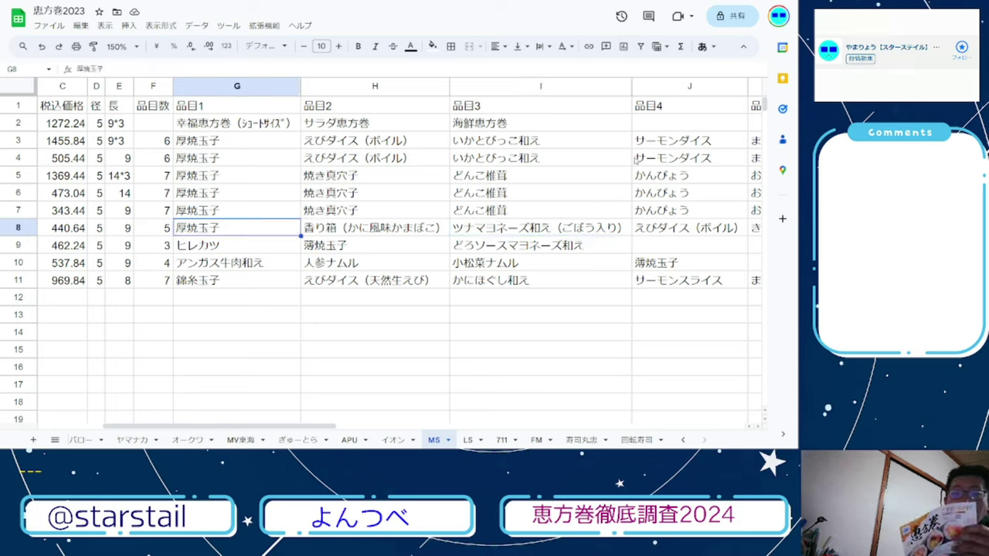
{"action": "key", "text": "Right"}
{"action": "key", "text": "Right"}
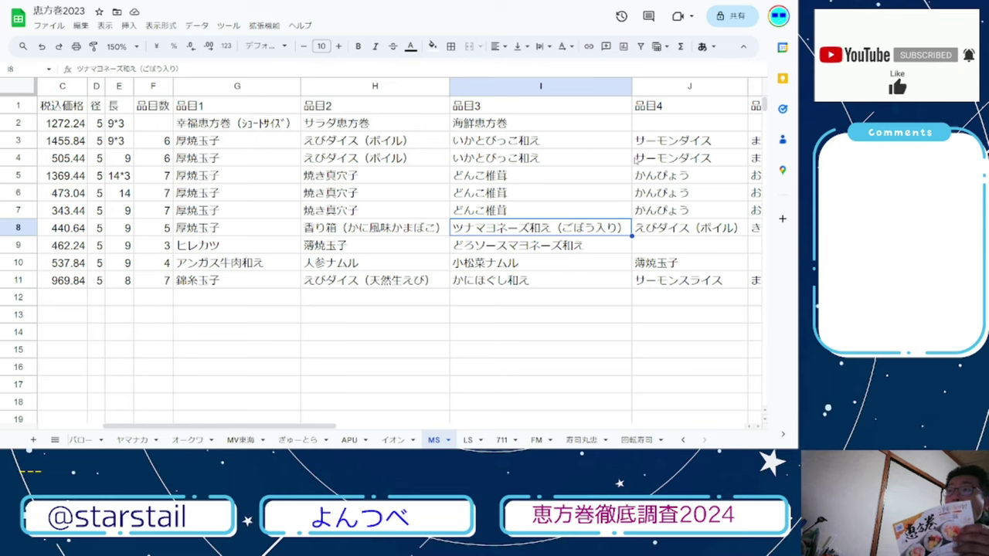
{"action": "key", "text": "Right"}
{"action": "key", "text": "Right"}
{"action": "key", "text": "Right"}
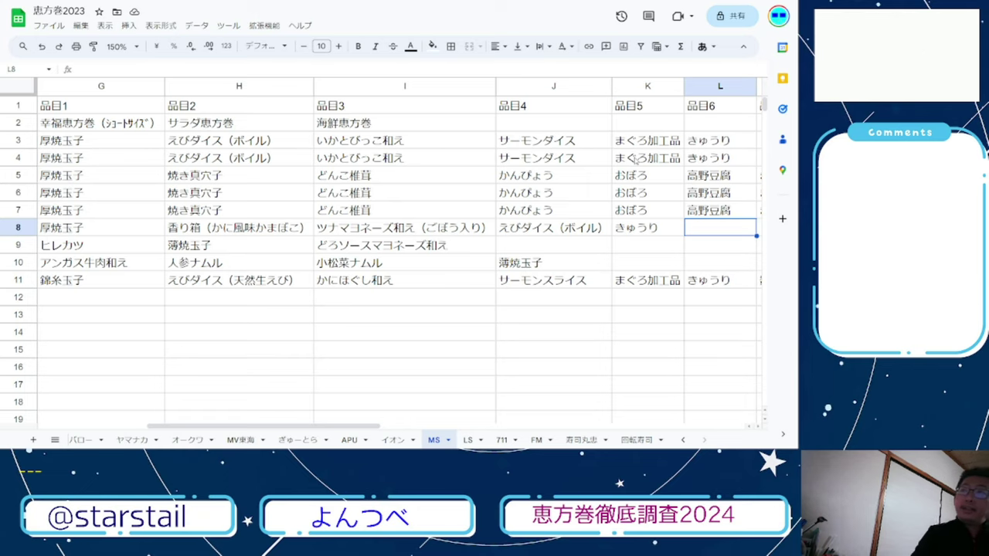
{"action": "key", "text": "ctrl+Left"}
{"action": "key", "text": "ctrl+Left"}
{"action": "key", "text": "ctrl+Left"}
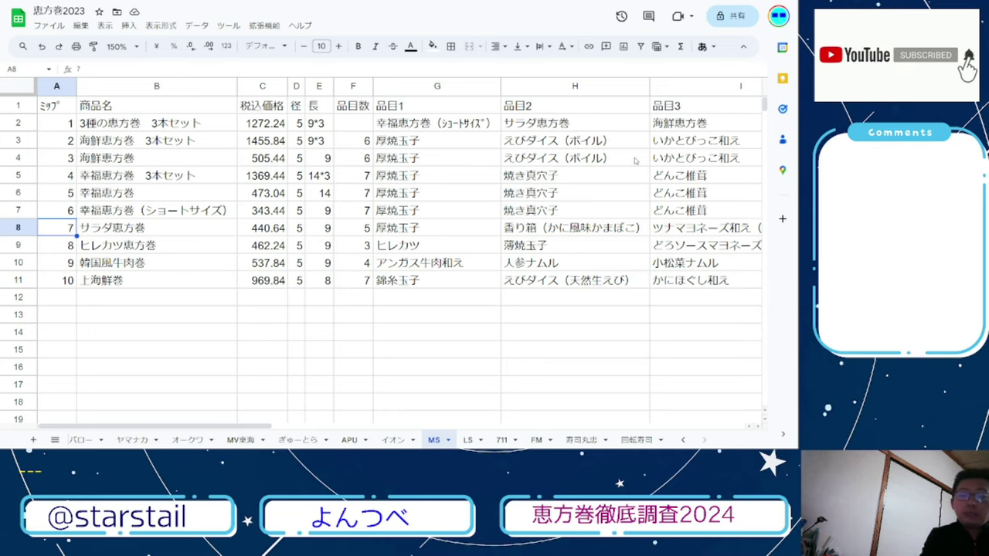
- Return to the start of the サラダ恵方巻 row in the 2024 sheet and move on to the 黒毛和牛牛肉巻 row
{"action": "key", "text": "ctrl+Tab"}
{"action": "key", "text": "Left"}
{"action": "key", "text": "Left"}
{"action": "key", "text": "Left"}
{"action": "key", "text": "Left"}
{"action": "key", "text": "Left"}
{"action": "key", "text": "Left"}
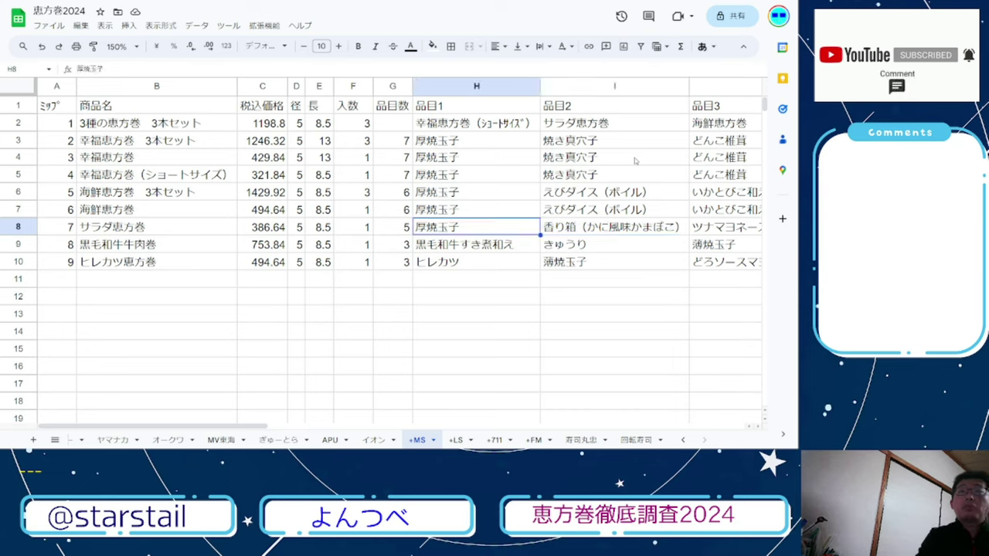
{"action": "key", "text": "Left"}
{"action": "key", "text": "Left"}
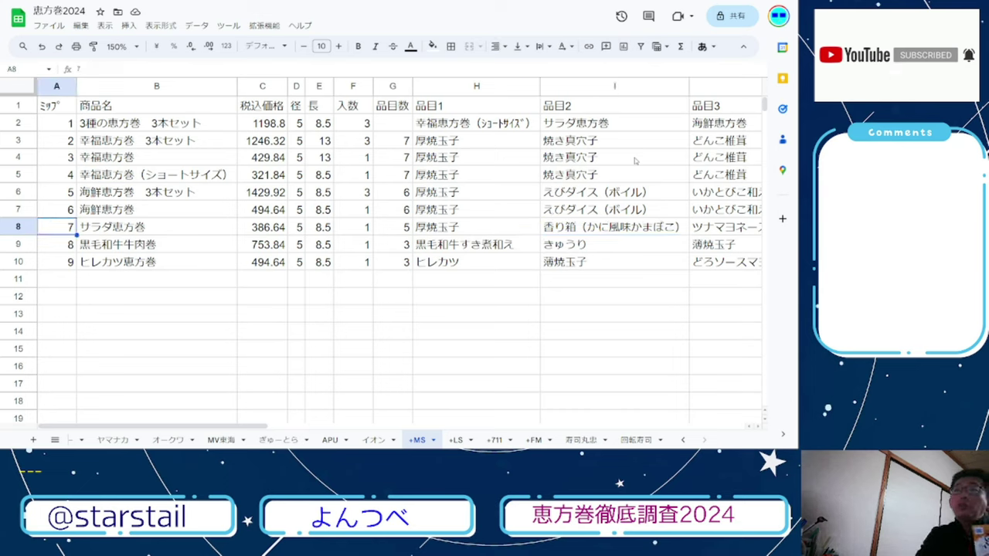
{"action": "key", "text": "Down"}
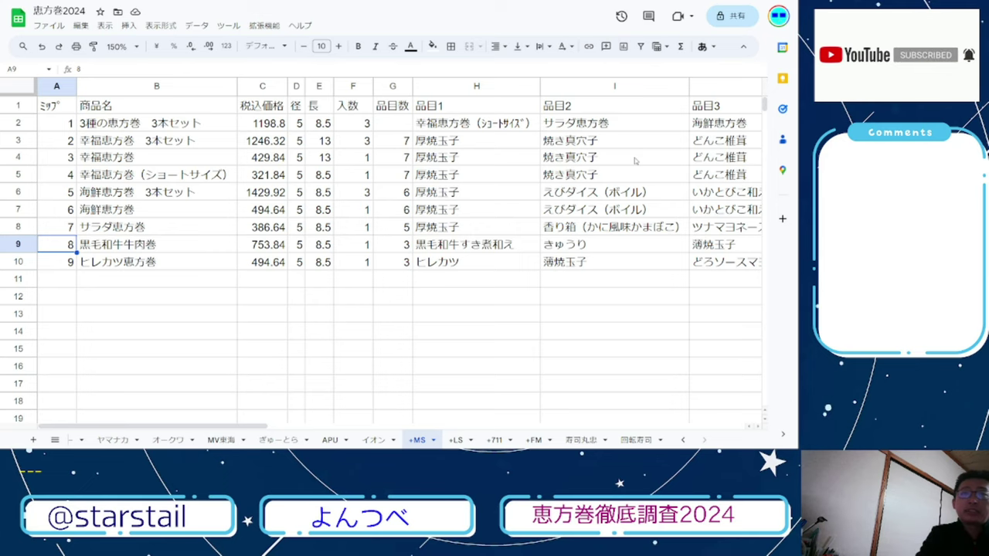
- Go to the 韓国風牛肉巻 row in the 2023 sheet as the counterpart of the 2024 beef roll
{"action": "key", "text": "alt+Tab"}
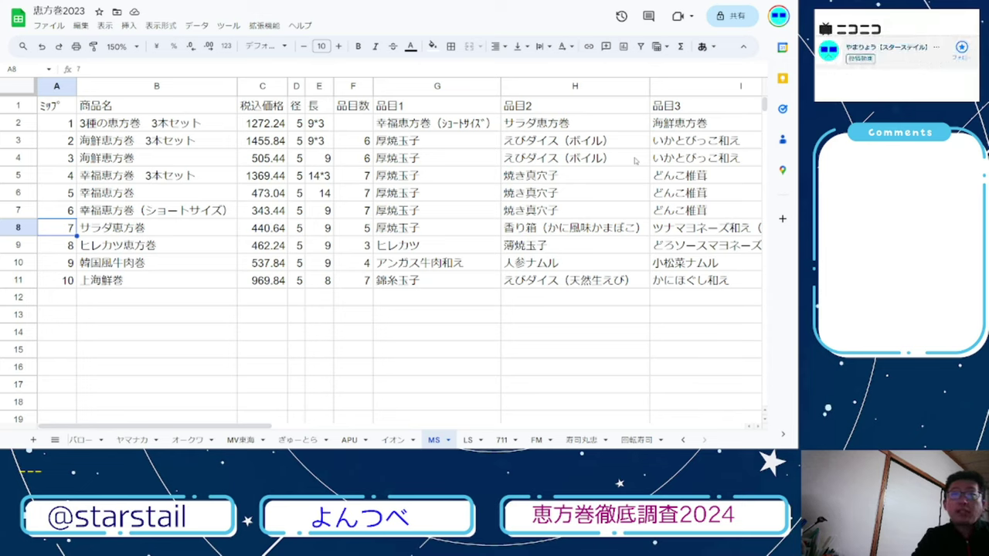
{"action": "key", "text": "Down"}
{"action": "key", "text": "Down"}
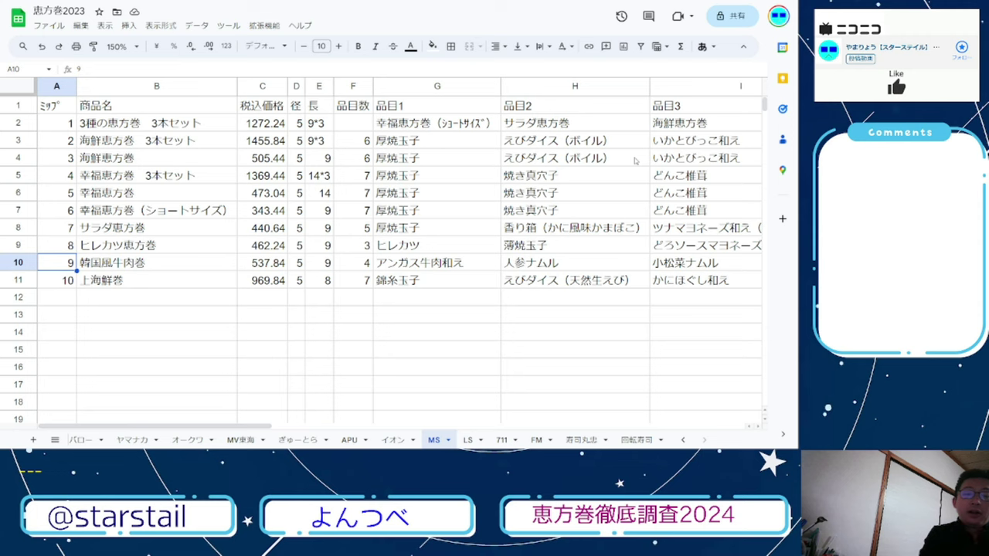
- Go along the 黒毛和牛牛肉巻 row in the 2024 sheet through its price, size and ingredients, and return to the row's start
{"action": "key", "text": "ctrl+Tab"}
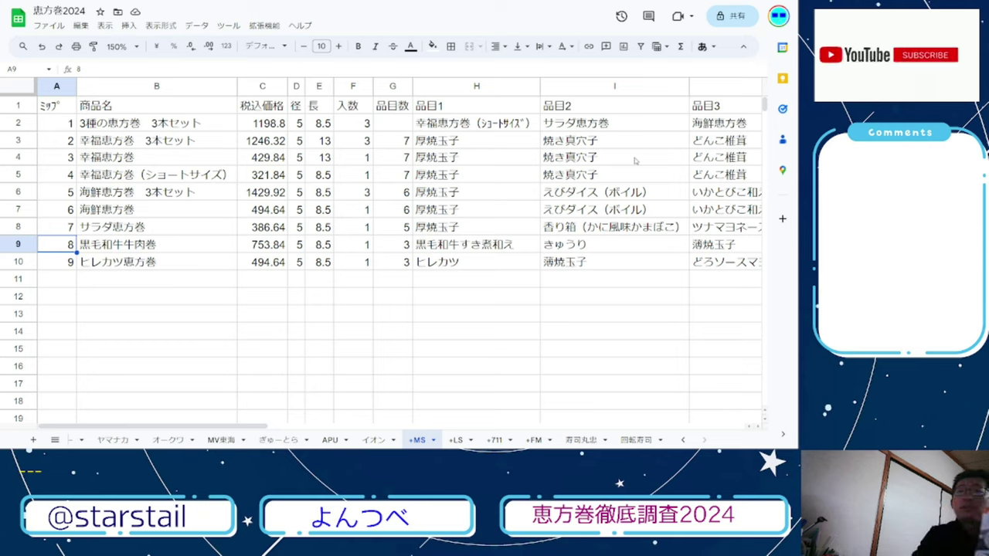
{"action": "key", "text": "Right"}
{"action": "key", "text": "Right"}
{"action": "key", "text": "Right"}
{"action": "key", "text": "Right"}
{"action": "key", "text": "Right"}
{"action": "key", "text": "Right"}
{"action": "key", "text": "Right"}
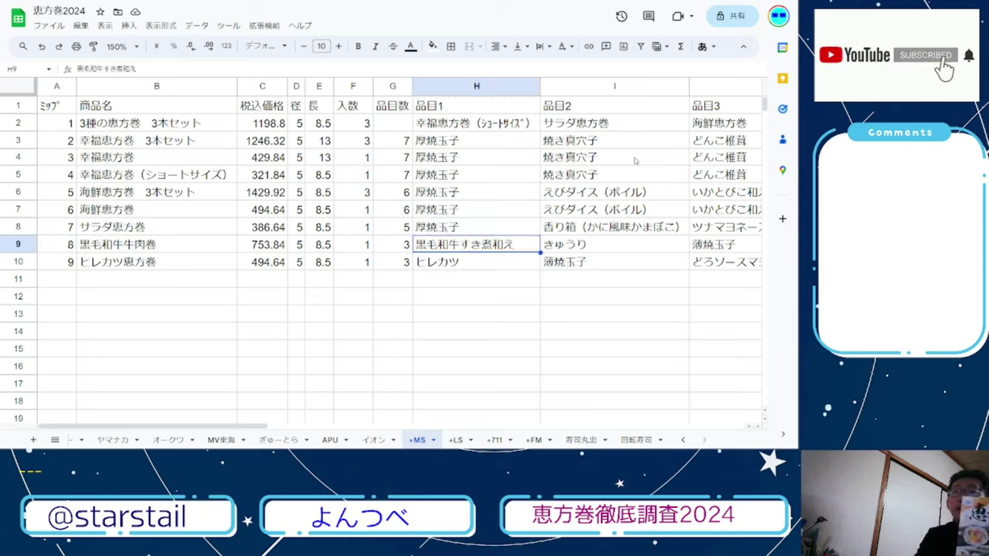
{"action": "key", "text": "Right"}
{"action": "key", "text": "Right"}
{"action": "key", "text": "Right"}
{"action": "key", "text": "Left"}
{"action": "key", "text": "Left"}
{"action": "key", "text": "Left"}
{"action": "key", "text": "Left"}
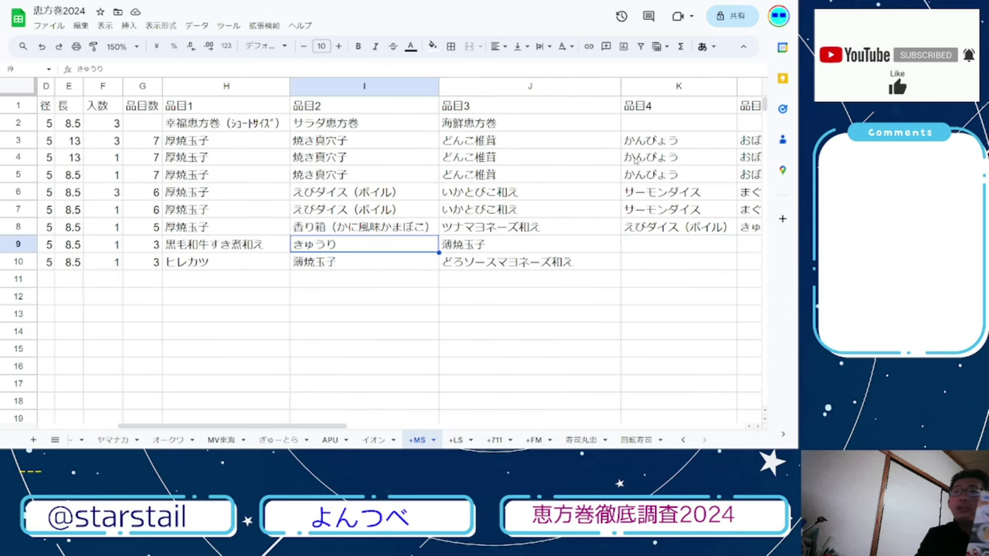
{"action": "key", "text": "Left"}
{"action": "key", "text": "Left"}
{"action": "key", "text": "Left"}
{"action": "key", "text": "Left"}
{"action": "key", "text": "Left"}
{"action": "key", "text": "Left"}
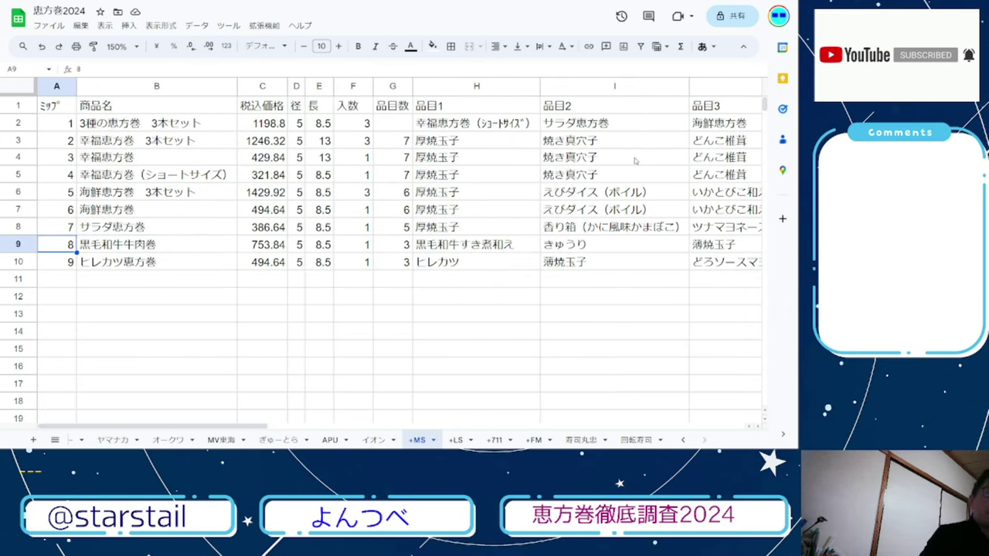
- Go along the 韓国風牛肉巻 row in the 2023 sheet through its ingredients up to 品目4, and return to the row's start
{"action": "key", "text": "ctrl+Tab"}
{"action": "key", "text": "Right"}
{"action": "key", "text": "Right"}
{"action": "key", "text": "Right"}
{"action": "key", "text": "Right"}
{"action": "key", "text": "Right"}
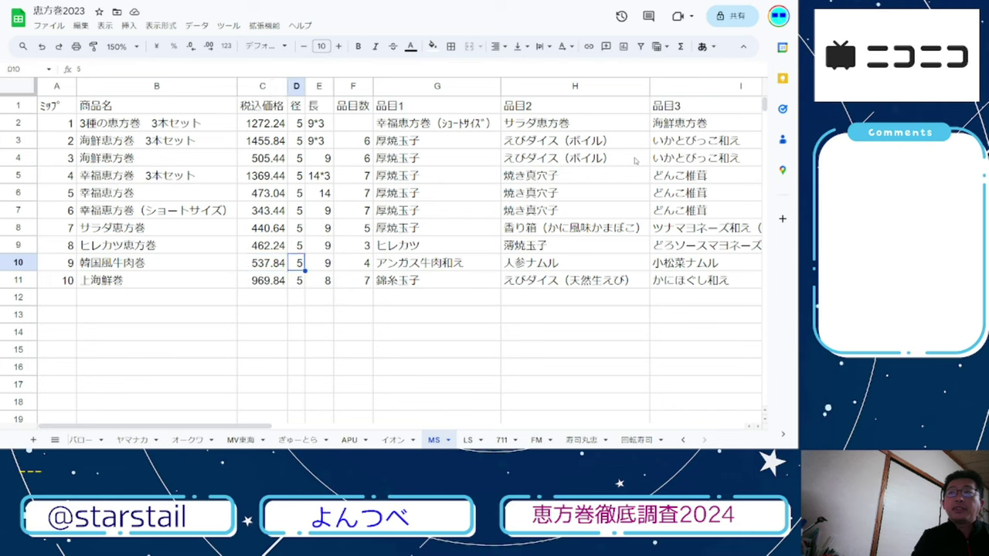
{"action": "key", "text": "Right"}
{"action": "key", "text": "Right"}
{"action": "key", "text": "Right"}
{"action": "key", "text": "Right"}
{"action": "key", "text": "Right"}
{"action": "key", "text": "Right"}
{"action": "key", "text": "Left"}
{"action": "key", "text": "Left"}
{"action": "key", "text": "Left"}
{"action": "key", "text": "Left"}
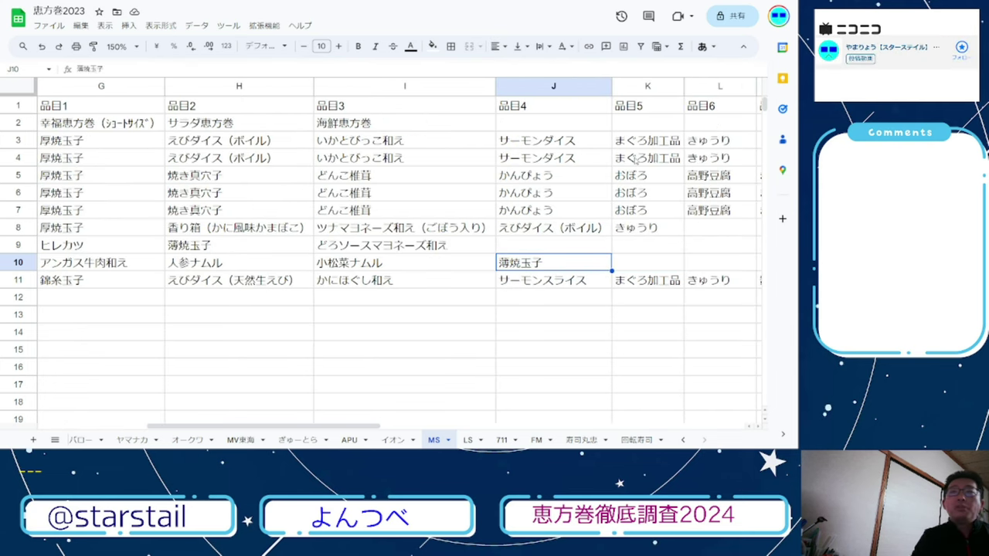
{"action": "key", "text": "Left"}
{"action": "key", "text": "Left"}
{"action": "key", "text": "Left"}
{"action": "key", "text": "Left"}
{"action": "key", "text": "Left"}
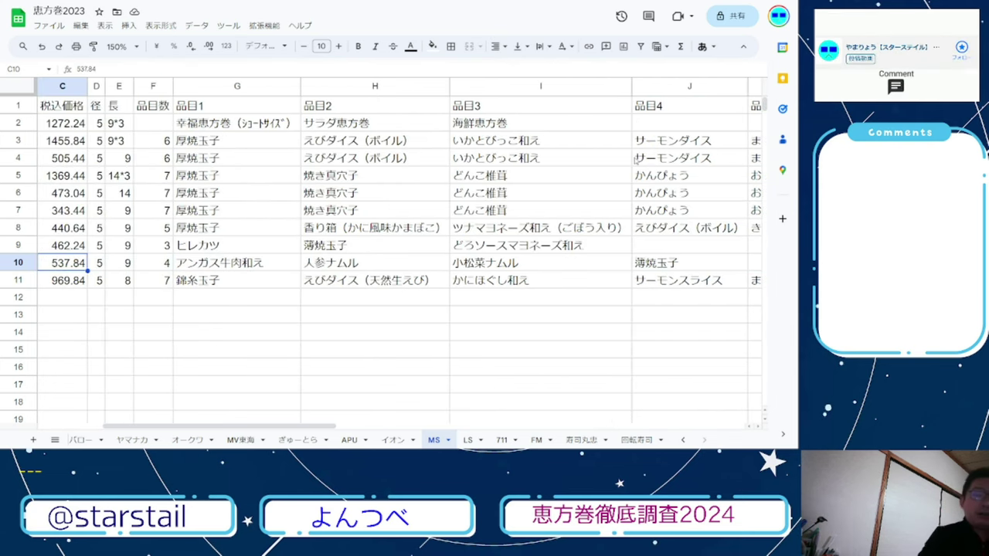
{"action": "key", "text": "Left"}
{"action": "key", "text": "Left"}
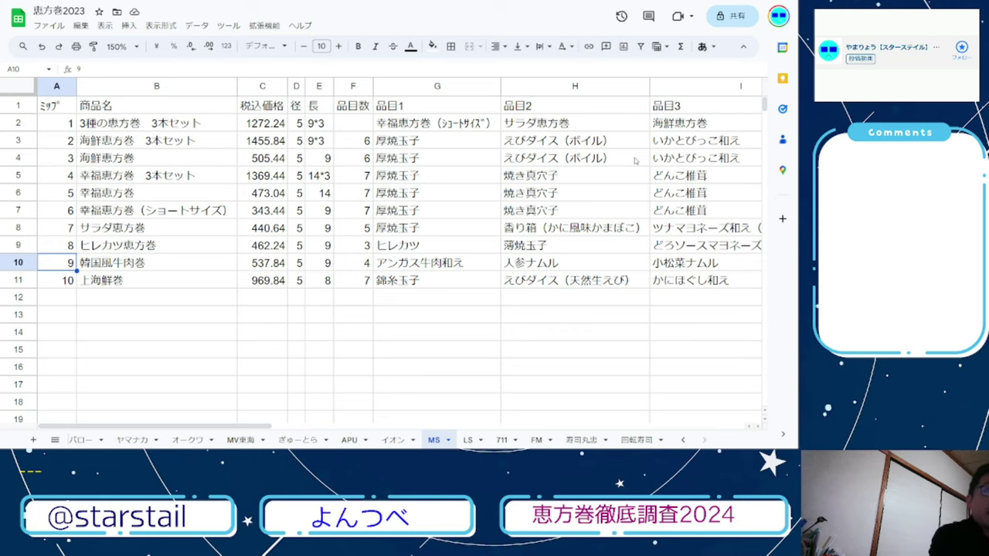
- Select the ヒレカツ恵方巻 税込価格 in the 2024 sheet and compare it with the ヒレカツ恵方巻 row in the 2023 sheet
{"action": "key", "text": "ctrl+Tab"}
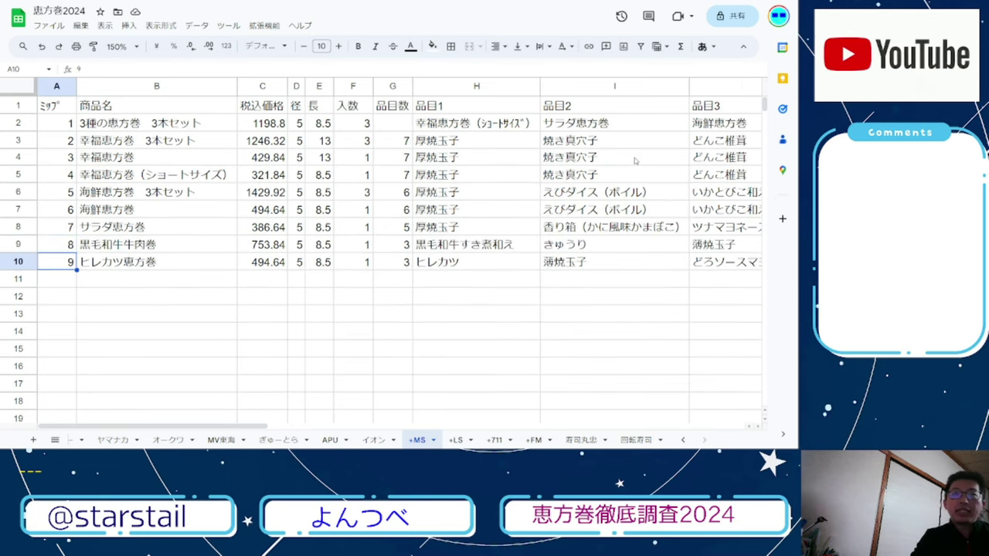
{"action": "key", "text": "Right"}
{"action": "key", "text": "Right"}
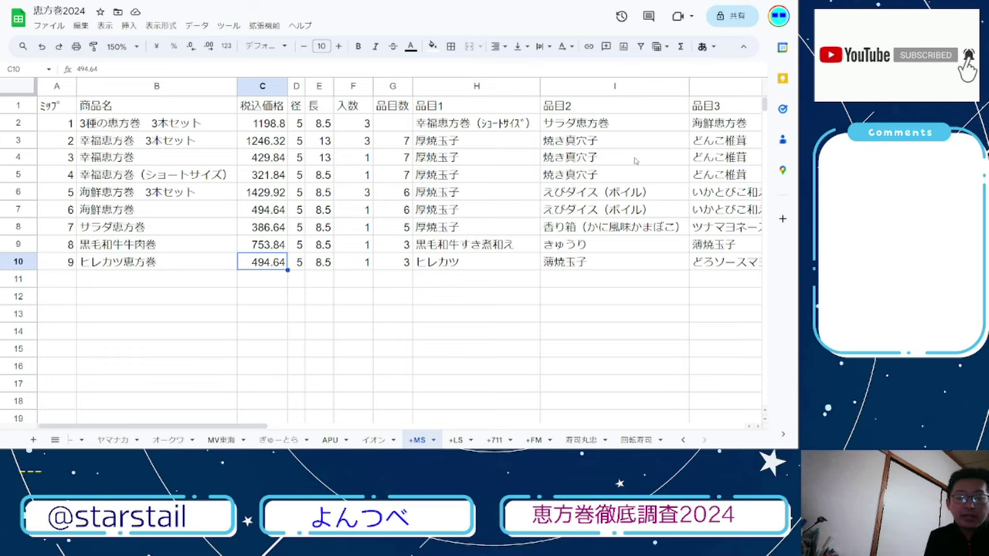
{"action": "key", "text": "ctrl+Tab"}
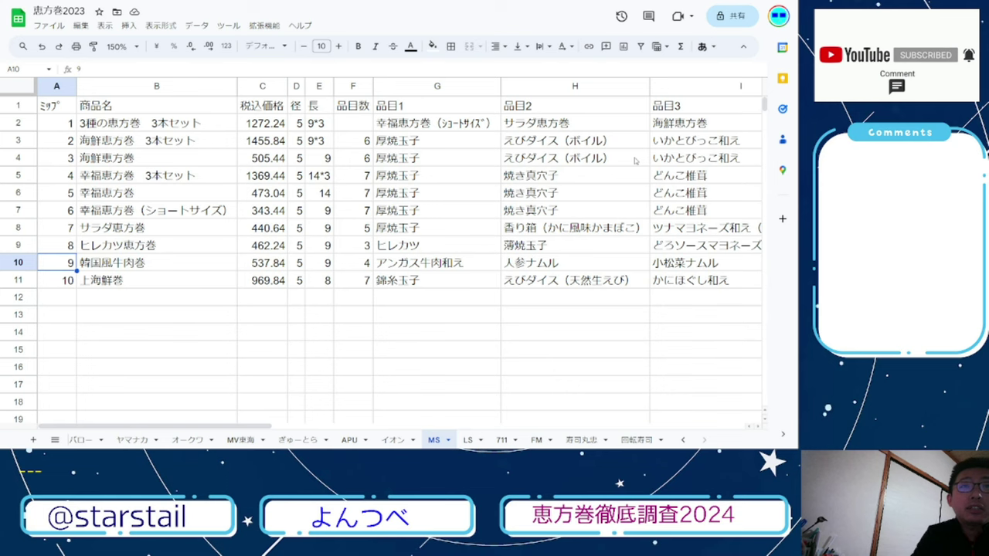
{"action": "key", "text": "ctrl+shift+Tab"}
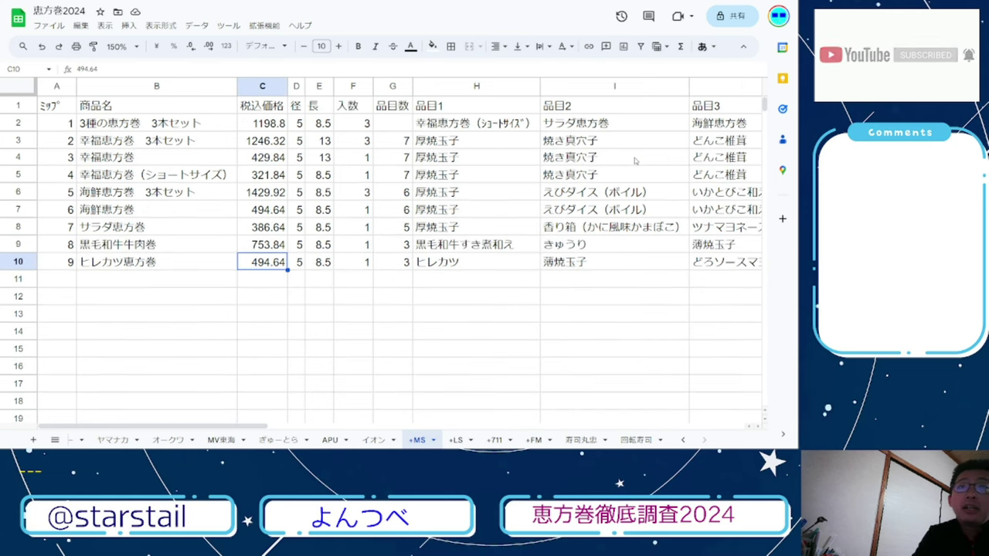
{"action": "key", "text": "ctrl+Tab"}
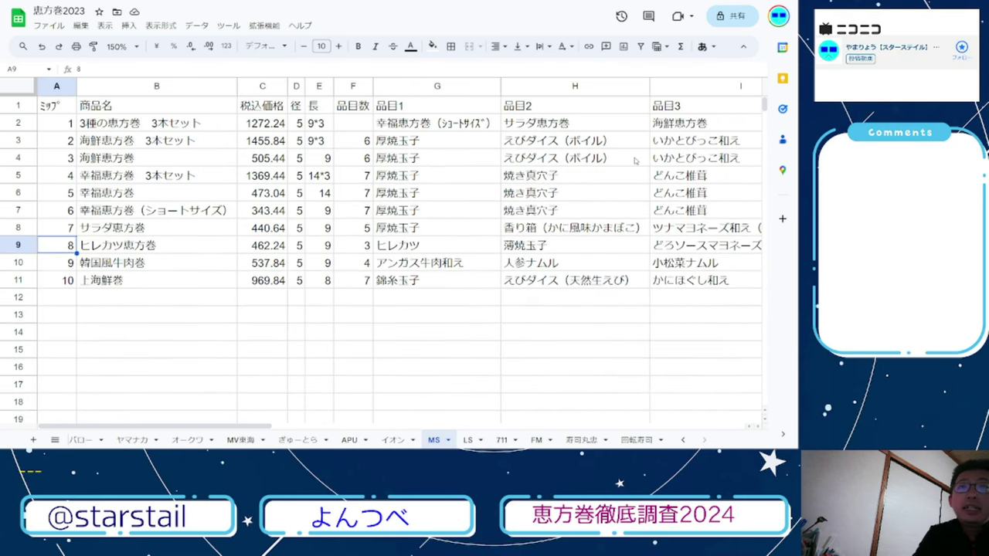
{"action": "key", "text": "ctrl+shift+Tab"}
- Go along the ヒレカツ恵方巻 row in the 2023 sheet through its price, length and ingredients to 品目3
{"action": "key", "text": "ctrl+Tab"}
{"action": "key", "text": "Right"}
{"action": "key", "text": "Right"}
{"action": "key", "text": "Right"}
{"action": "key", "text": "Right"}
{"action": "key", "text": "Right"}
{"action": "key", "text": "Right"}
{"action": "key", "text": "Right"}
{"action": "key", "text": "Right"}
{"action": "key", "text": "Right"}
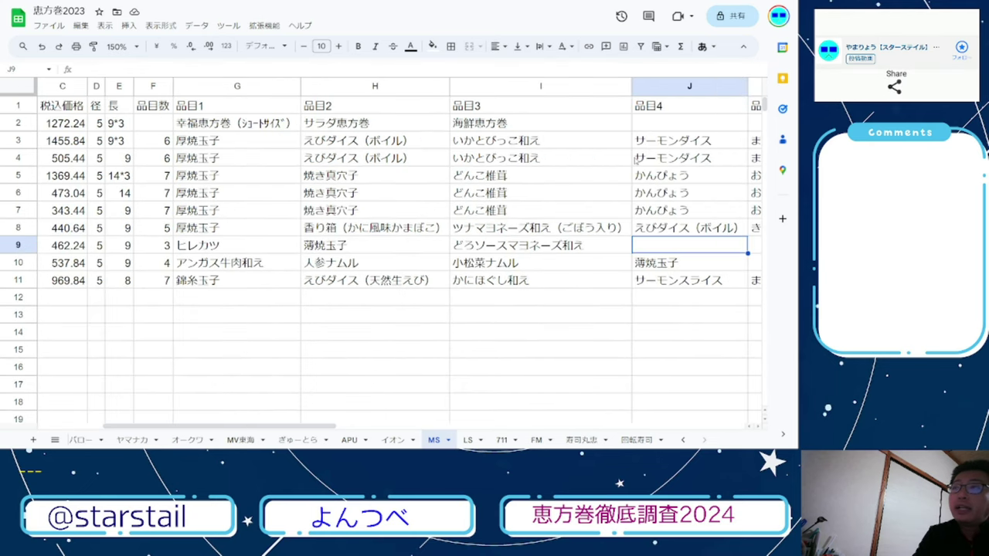
{"action": "key", "text": "Left"}
- Go along the ヒレカツ恵方巻 row in the 2024 sheet past its three ingredients and return to the start of the row
{"action": "key", "text": "ctrl+shift+Tab"}
{"action": "key", "text": "Up"}
{"action": "key", "text": "Down"}
{"action": "key", "text": "Right"}
{"action": "key", "text": "Right"}
{"action": "key", "text": "Right"}
{"action": "key", "text": "Right"}
{"action": "key", "text": "Right"}
{"action": "key", "text": "Right"}
{"action": "key", "text": "Right"}
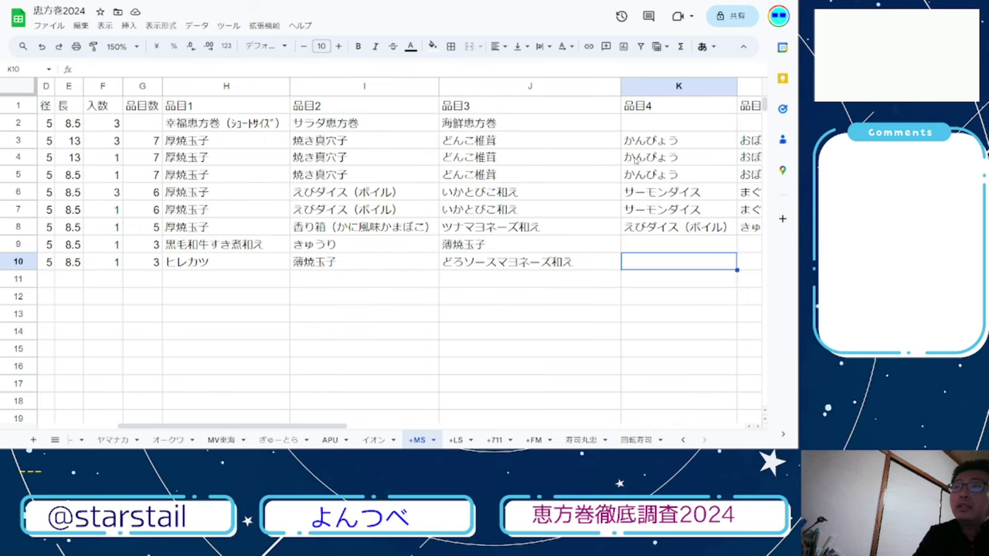
{"action": "key", "text": "Home"}
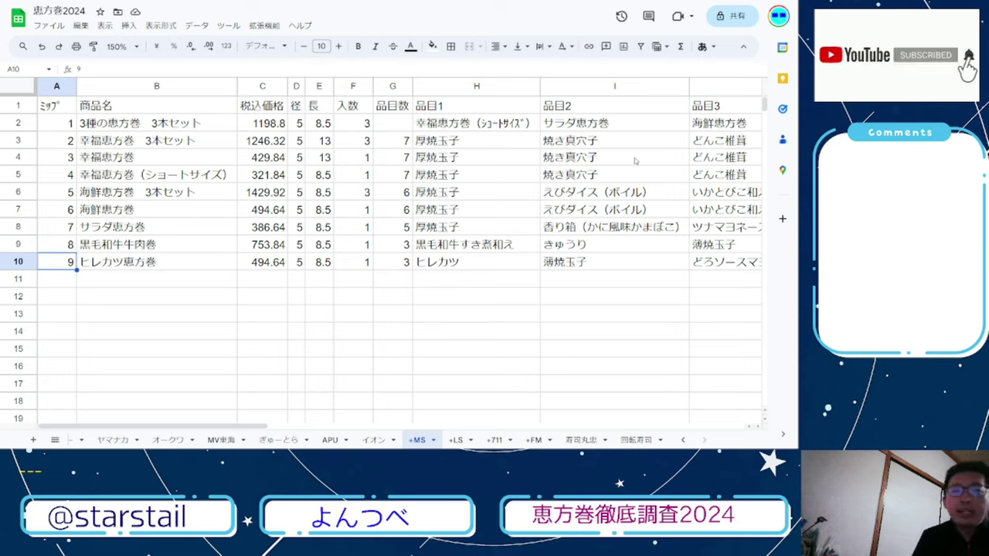
- Open the 総合 summary sheet of 恵方巻2024 and select ミニストップ's 最高価格
{"action": "scroll", "coordinate": [258, 442], "scroll_direction": "up", "scroll_amount": 5}
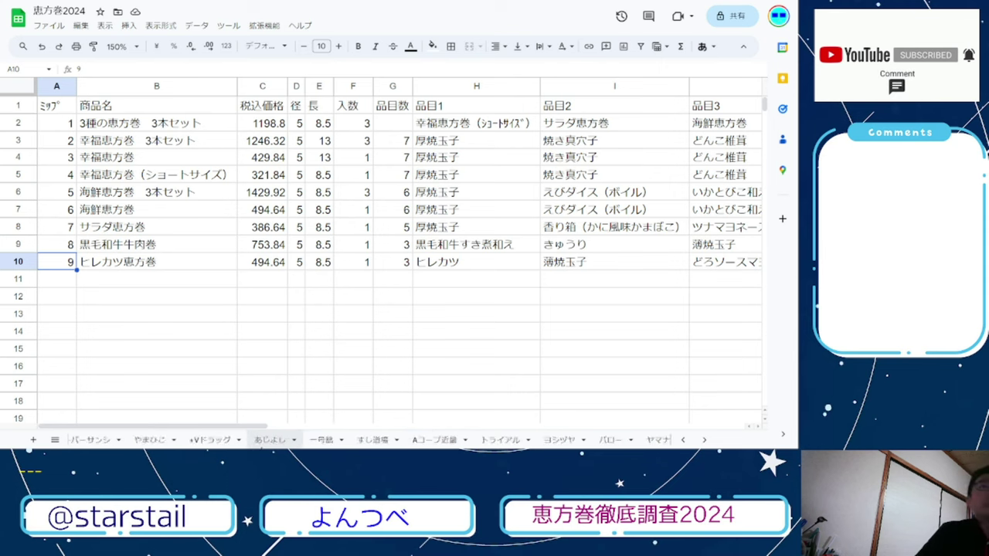
{"action": "left_click", "coordinate": [87, 440]}
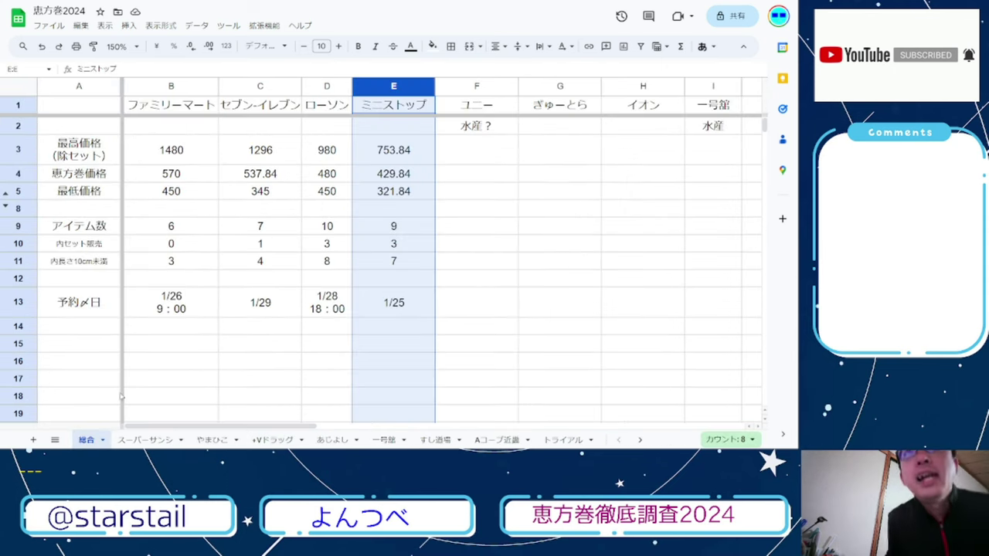
{"action": "left_click", "coordinate": [395, 144]}
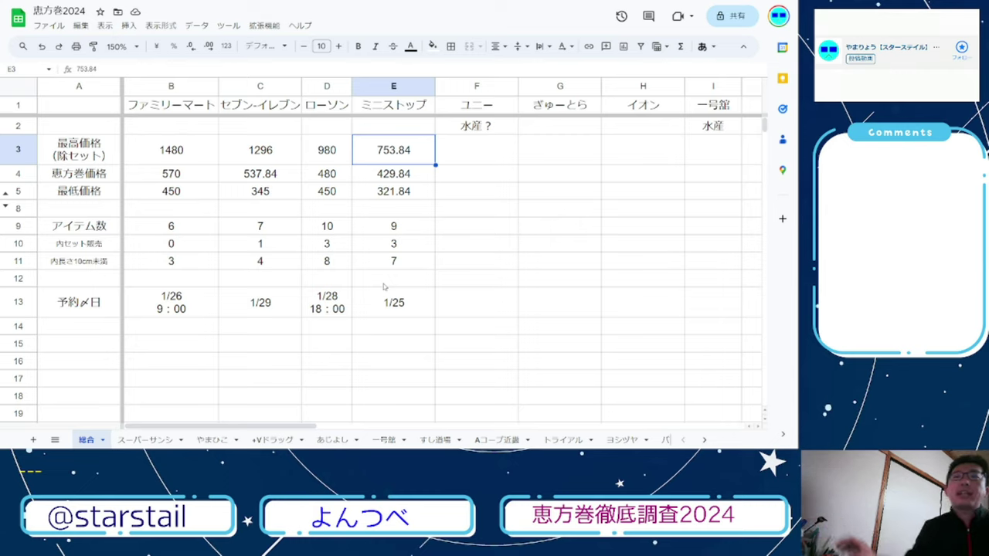
- Highlight ミニストップ's アイテム数, 内セット販売 and 内長さ10cm未満 figures, and select its 予約〆日
{"action": "left_click_drag", "start_coordinate": [405, 230], "coordinate": [410, 263]}
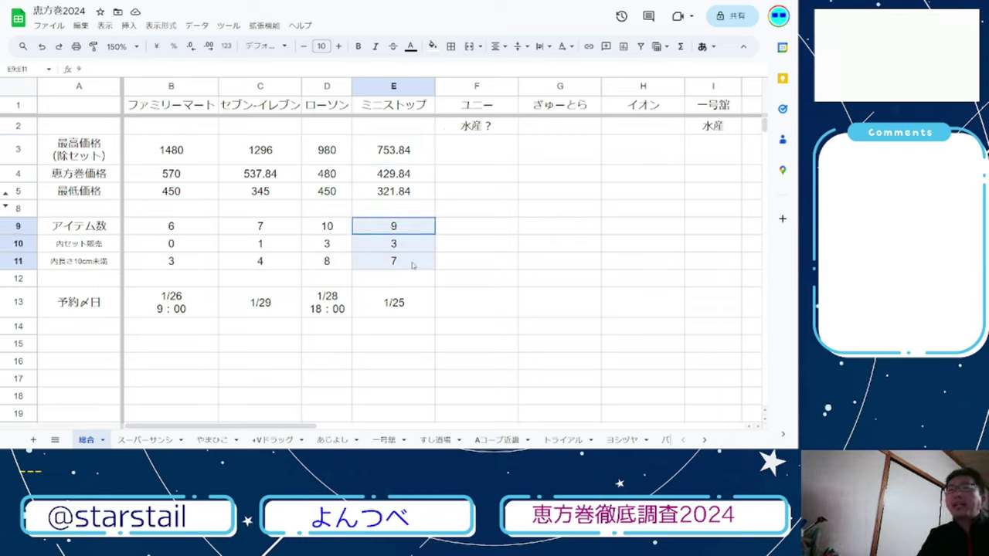
{"action": "left_click", "coordinate": [414, 265]}
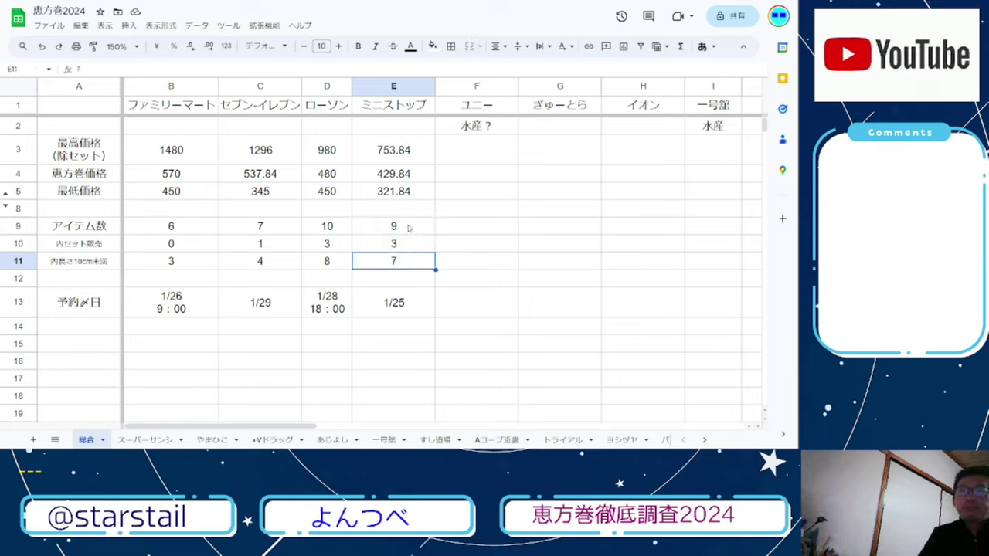
{"action": "left_click_drag", "start_coordinate": [406, 225], "coordinate": [410, 262]}
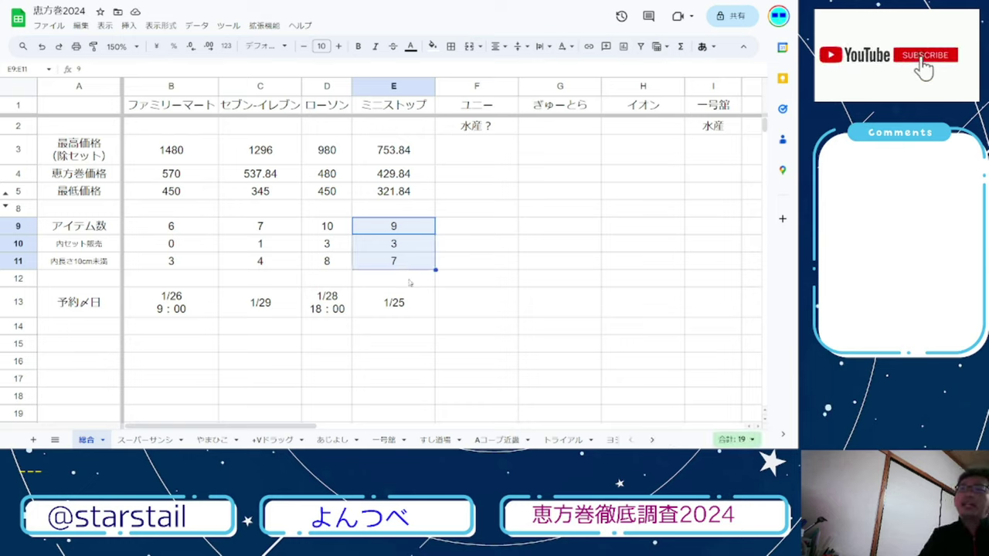
{"action": "left_click_drag", "start_coordinate": [397, 312], "coordinate": [430, 308]}
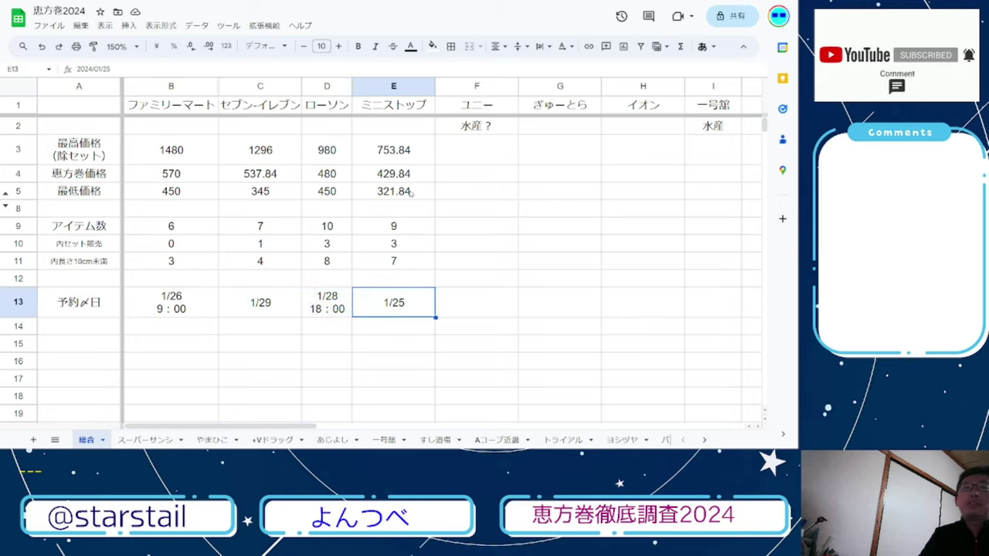
- Review ミニストップ's 最高価格, 最低価格 and 恵方巻価格 against the other convenience stores
{"action": "left_click", "coordinate": [393, 150]}
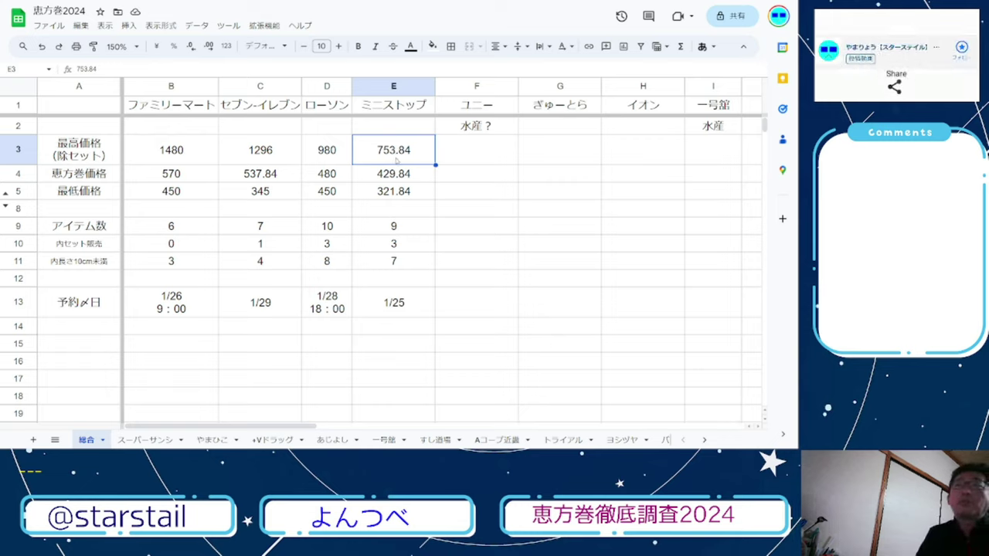
{"action": "left_click", "coordinate": [375, 197]}
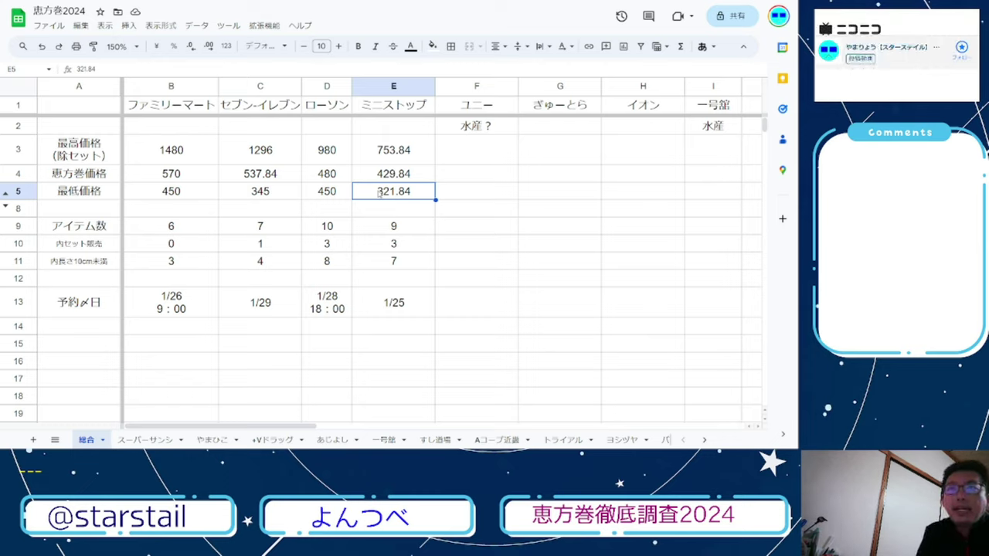
{"action": "left_click", "coordinate": [382, 176]}
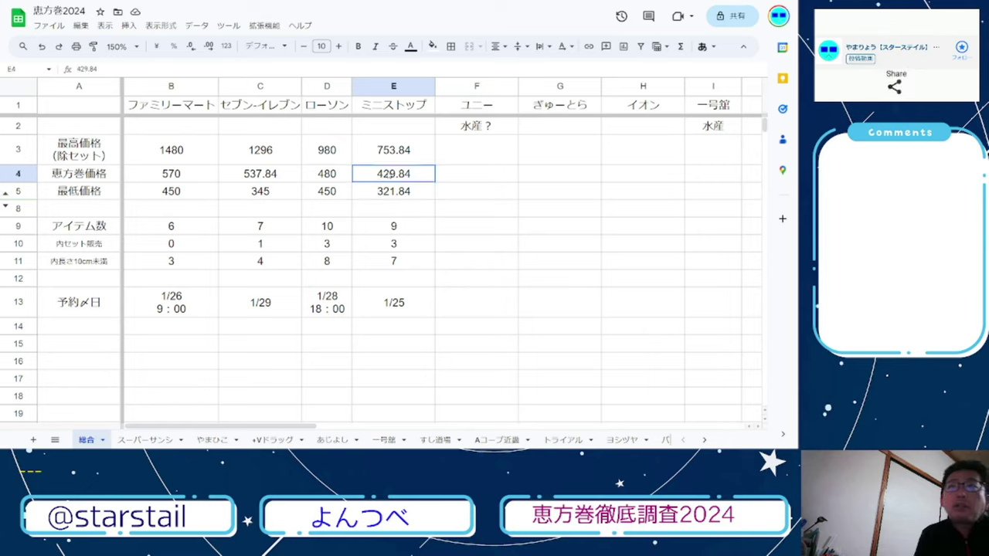
- Highlight the 恵方巻価格 row in the 総合 sheet, check ミニストップ's sheet in 恵方巻2023, and return to the 2024 summary
{"action": "left_click", "coordinate": [16, 174]}
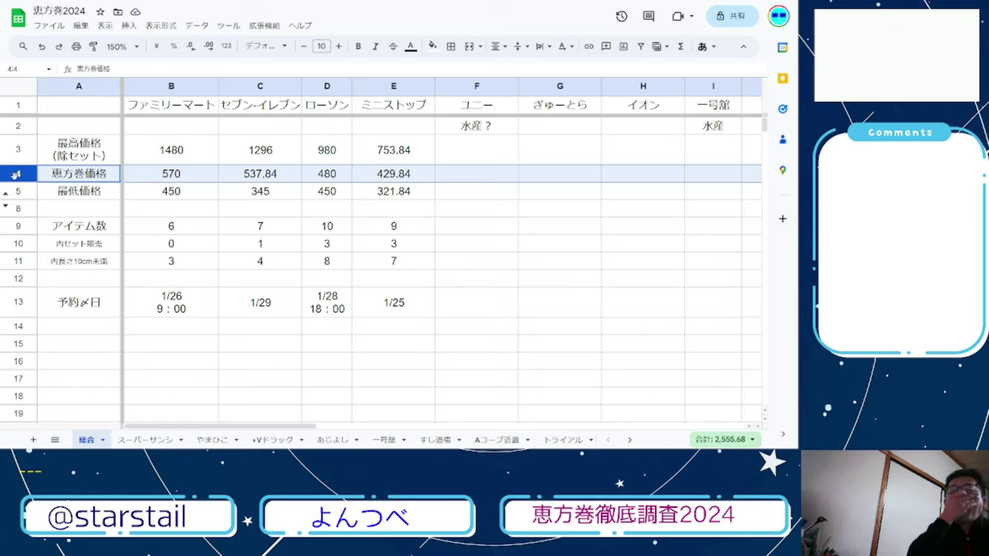
{"action": "key", "text": "ctrl+Tab"}
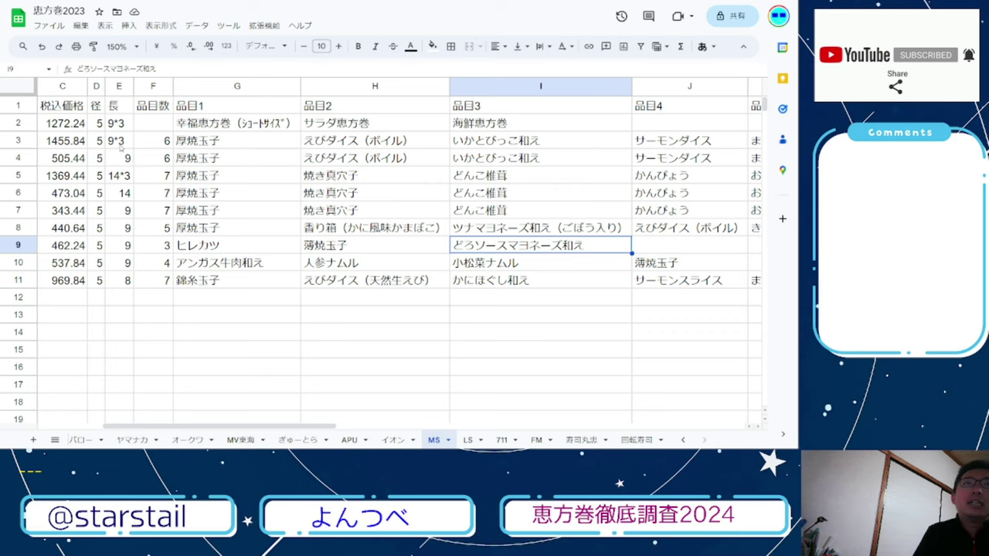
{"action": "key", "text": "ctrl+Tab"}
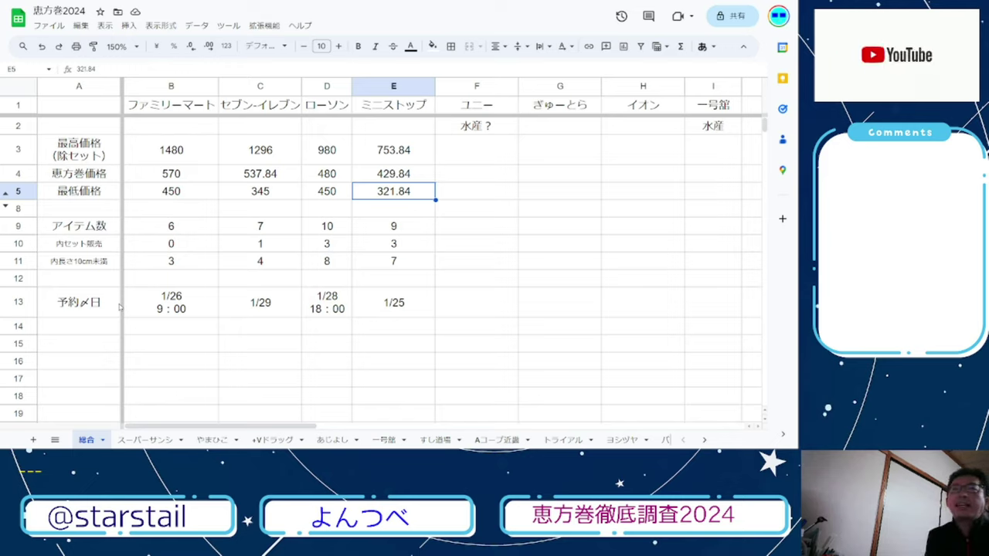
- Highlight the ファミリーマート and セブン-イレブン columns together, and the ローソン and ミニストップ columns as a second pair
{"action": "left_click_drag", "start_coordinate": [174, 84], "coordinate": [257, 84]}
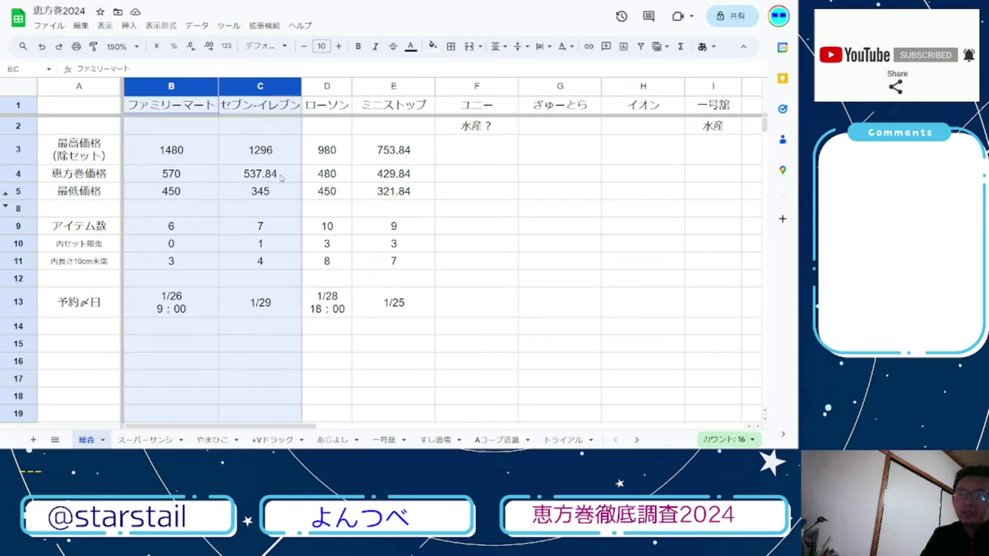
{"action": "left_click", "coordinate": [281, 177]}
{"action": "left_click_drag", "start_coordinate": [326, 85], "coordinate": [400, 88]}
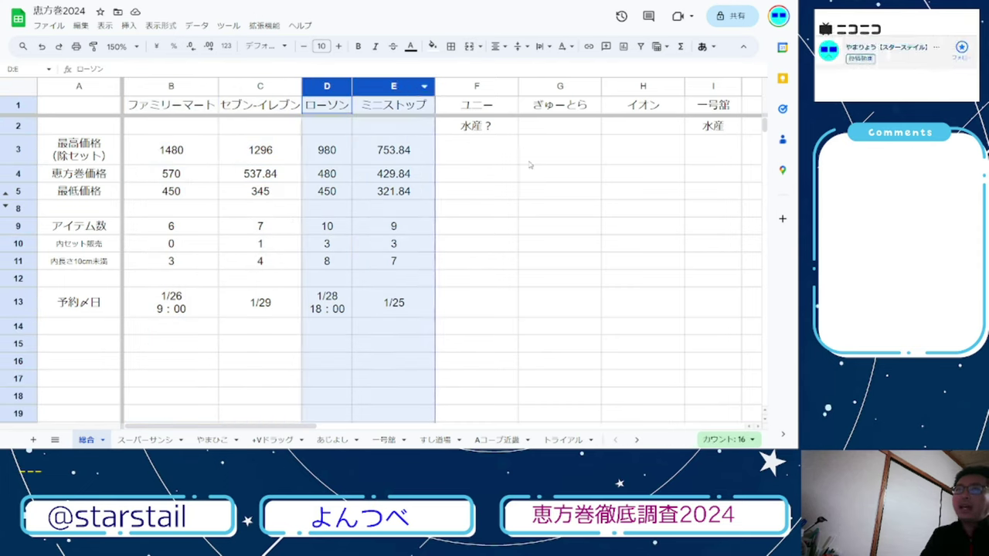
{"action": "left_click", "coordinate": [485, 245]}
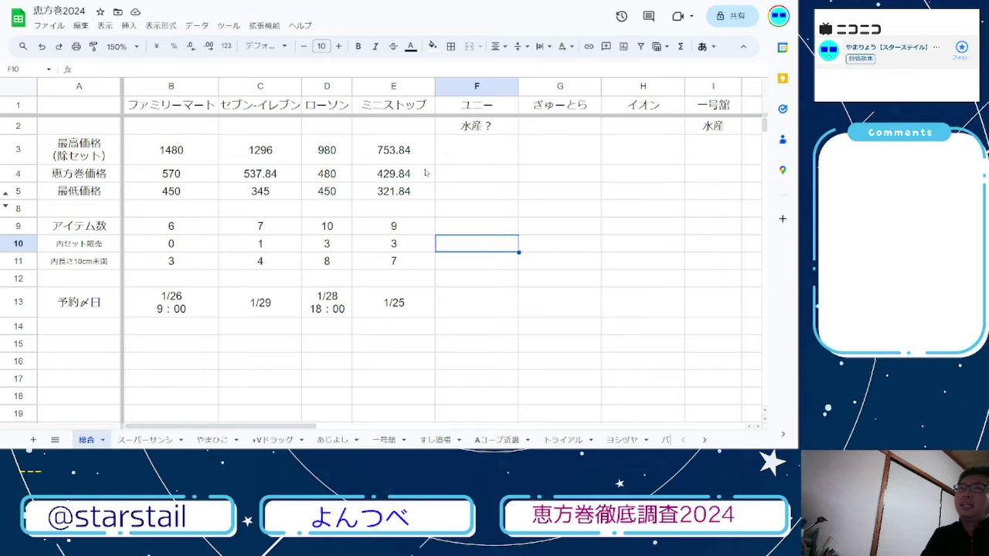
{"action": "left_click", "coordinate": [327, 85]}
{"action": "left_click_drag", "start_coordinate": [326, 85], "coordinate": [429, 93]}
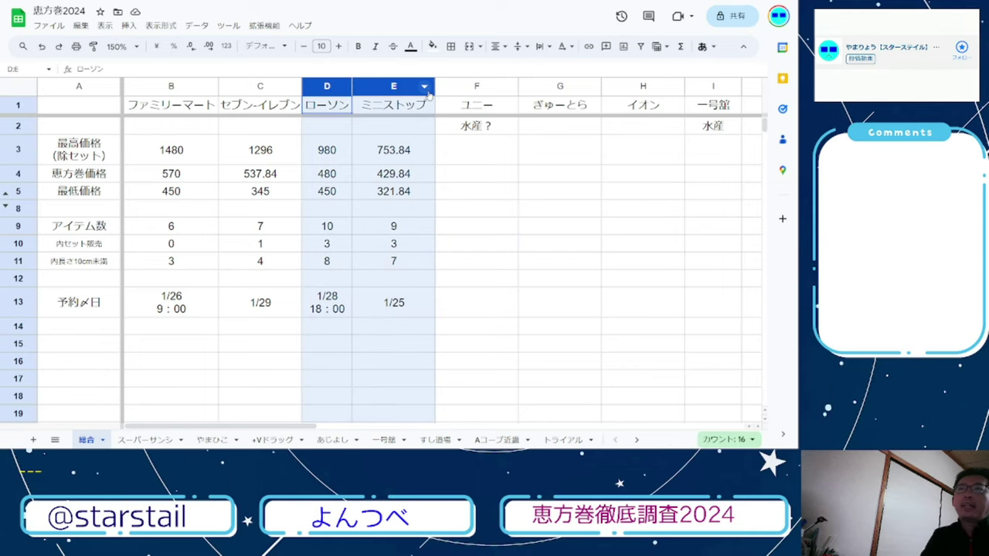
- Compare ローソン's and ミニストップ's 最高価格 and 最低価格, and check セブン-イレブン's 最低価格 against ミニストップ's
{"action": "left_click", "coordinate": [335, 152]}
{"action": "left_click", "coordinate": [377, 152], "text": "shift"}
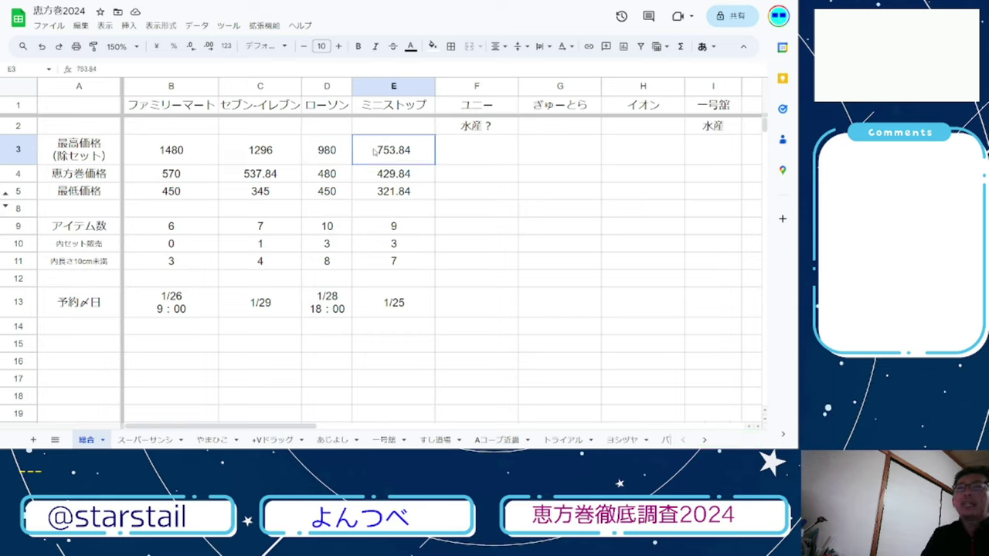
{"action": "left_click", "coordinate": [328, 191]}
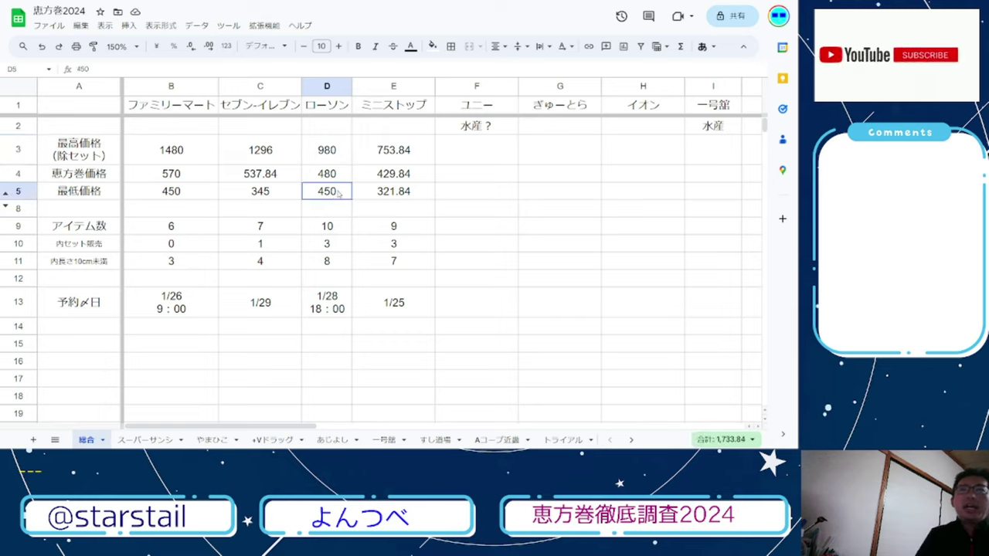
{"action": "left_click", "coordinate": [386, 191], "text": "shift"}
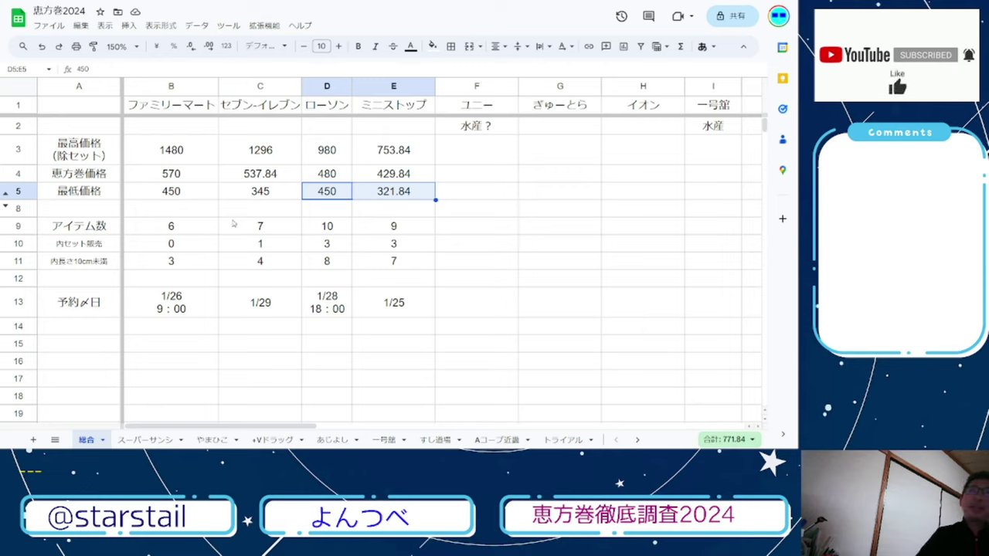
{"action": "left_click", "coordinate": [257, 195]}
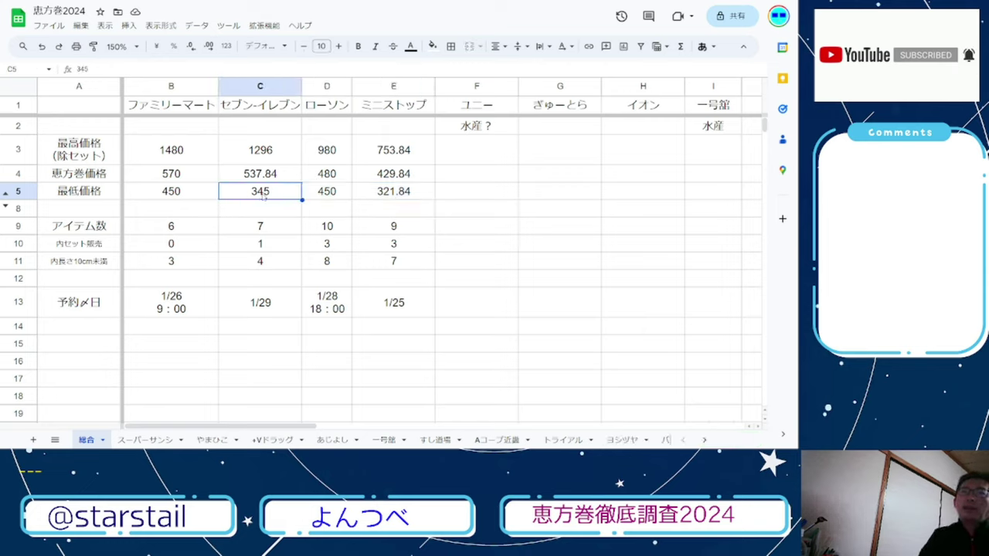
{"action": "left_click", "coordinate": [382, 191]}
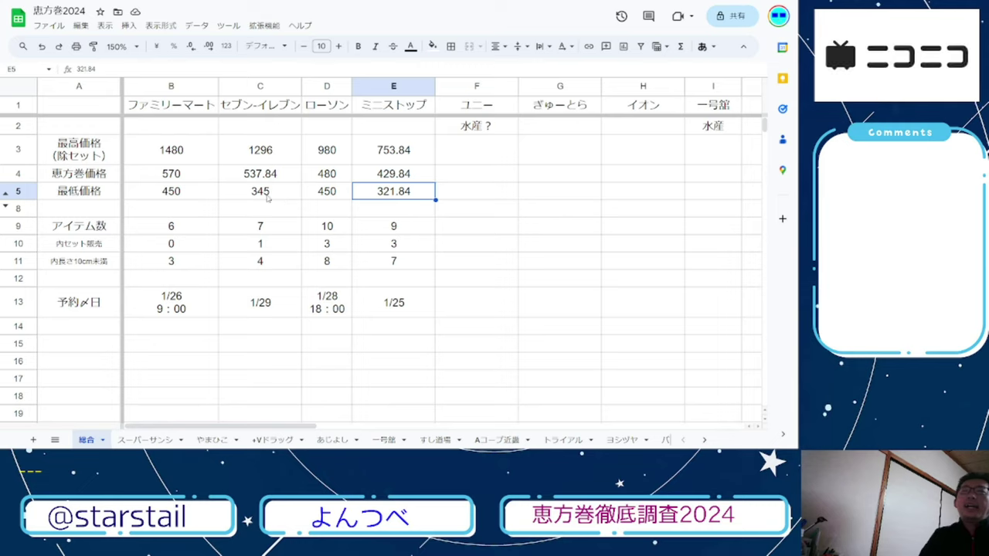
{"action": "left_click", "coordinate": [268, 197]}
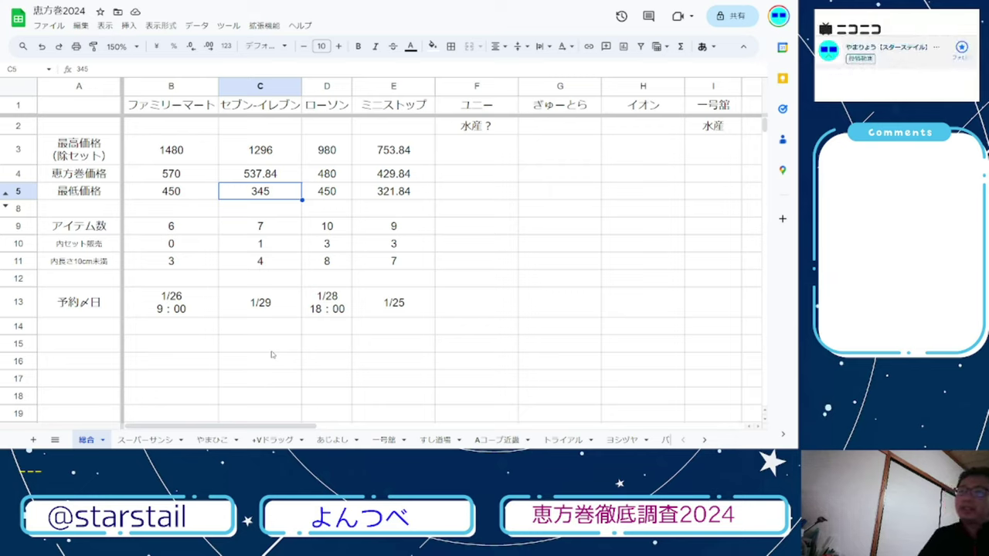
- Open the ぎゅーとら sheet in 恵方巻2023, check the 長 values of its rolls, and return to the 2024 総合 summary
{"action": "key", "text": "ctrl+Tab"}
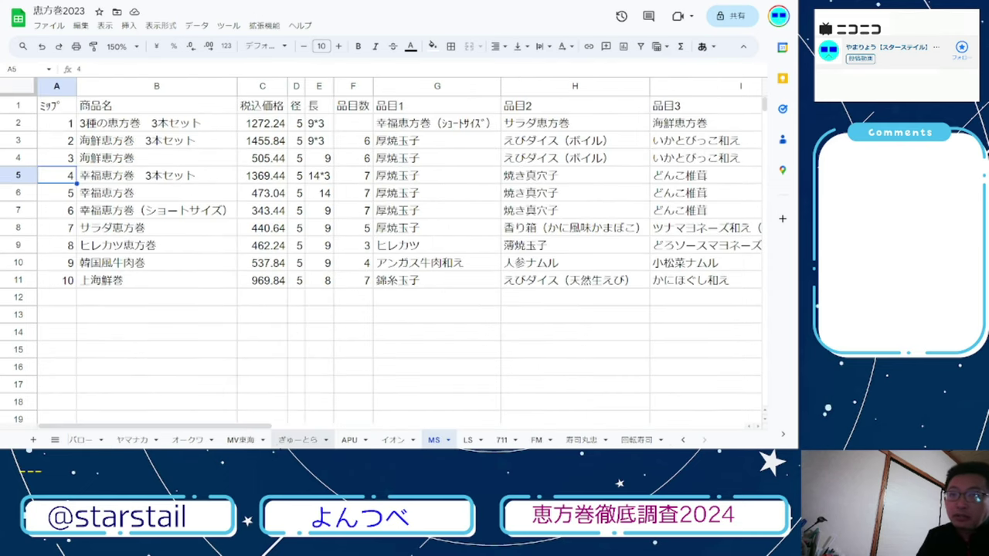
{"action": "left_click", "coordinate": [298, 439]}
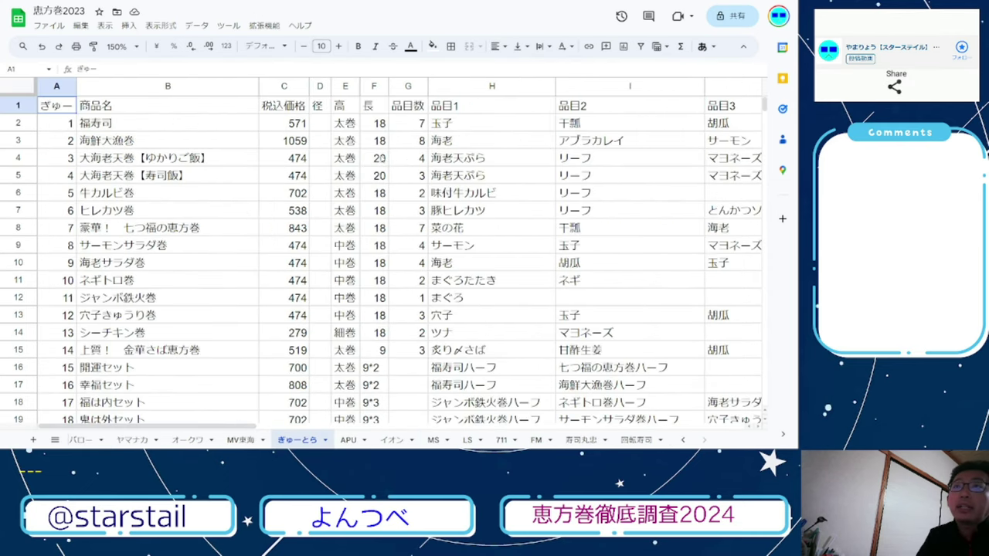
{"action": "left_click", "coordinate": [382, 159]}
{"action": "left_click", "coordinate": [371, 216]}
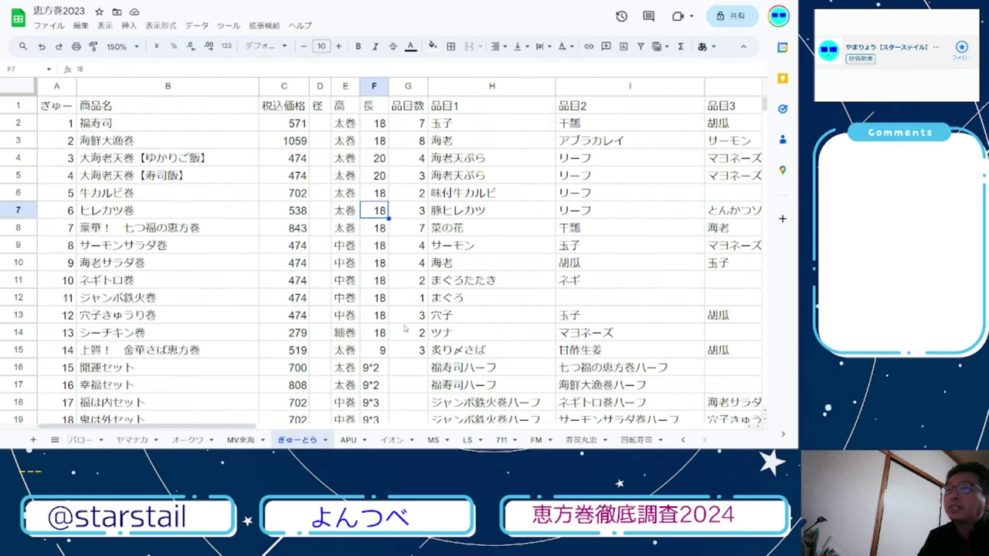
{"action": "key", "text": "ctrl+shift+Tab"}
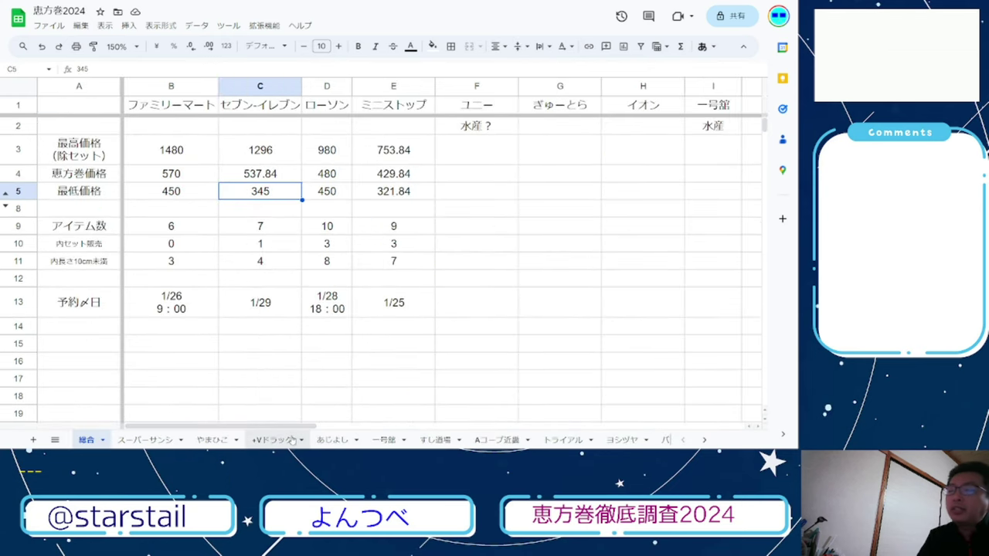
{"action": "key", "text": "ctrl+Tab"}
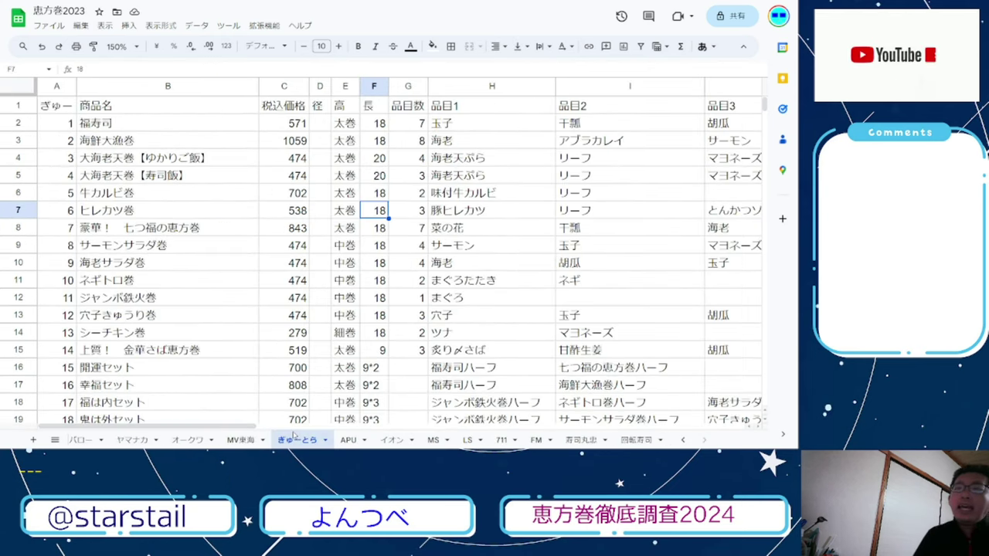
{"action": "key", "text": "ctrl+shift+Tab"}
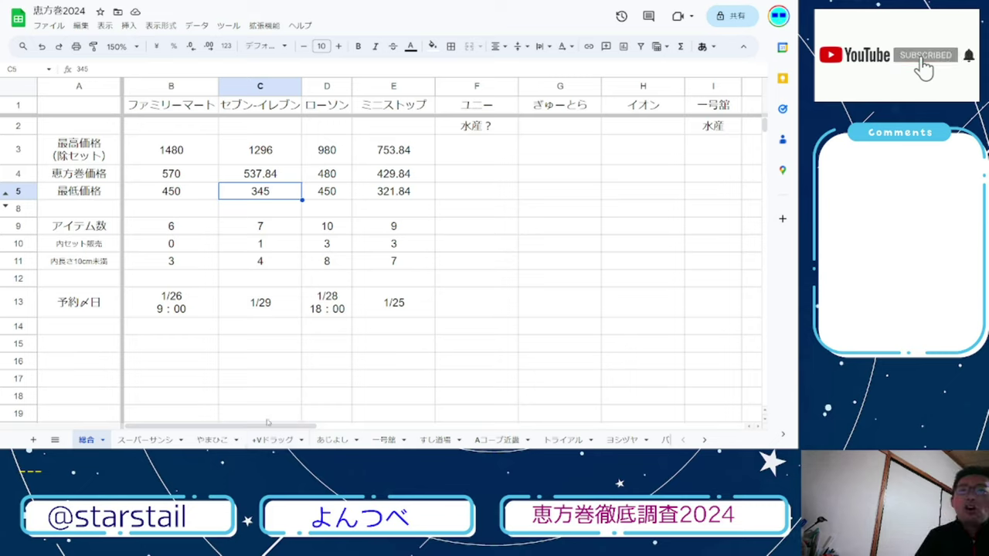